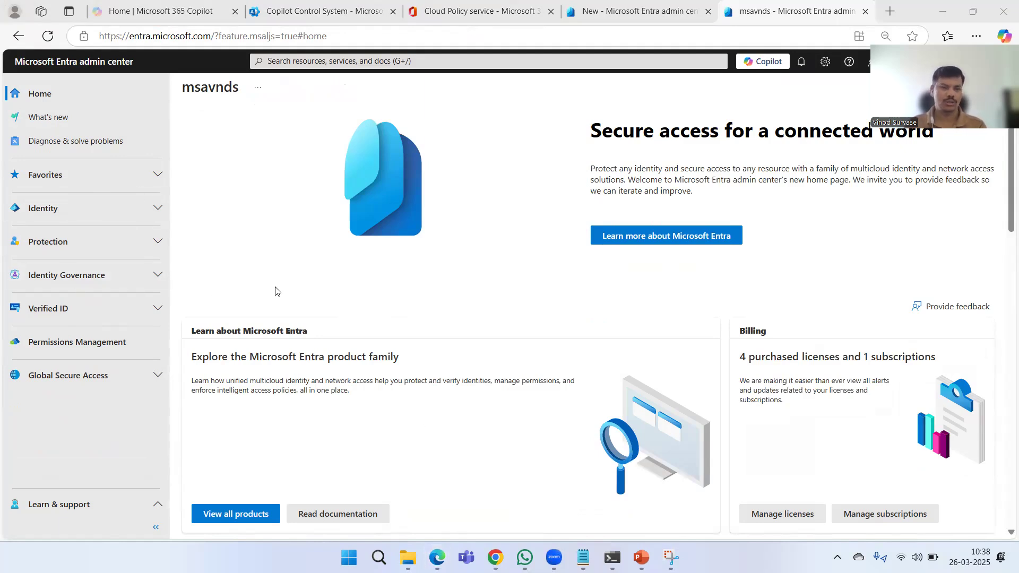
# - Open the Authentication methods settings and review the state options for reporting suspicious activity
pyautogui.click(60, 242)
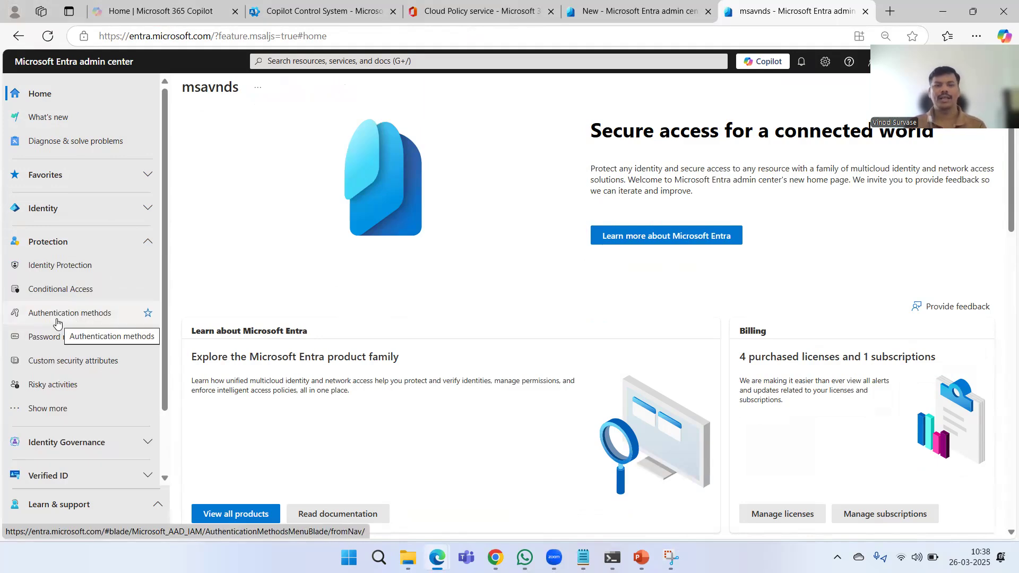
pyautogui.click(57, 320)
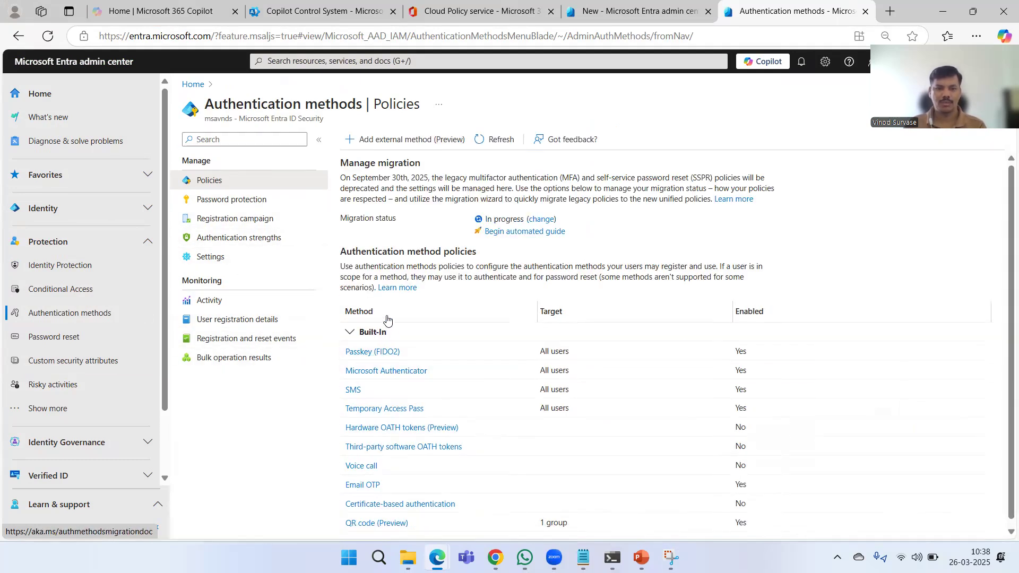
pyautogui.scroll(-1, 485, 350)
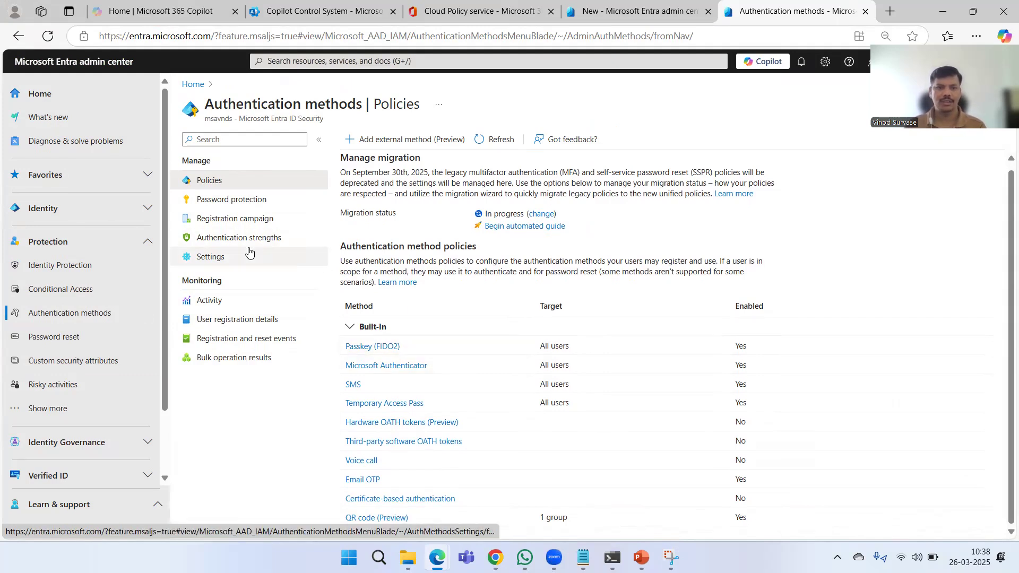
pyautogui.click(215, 257)
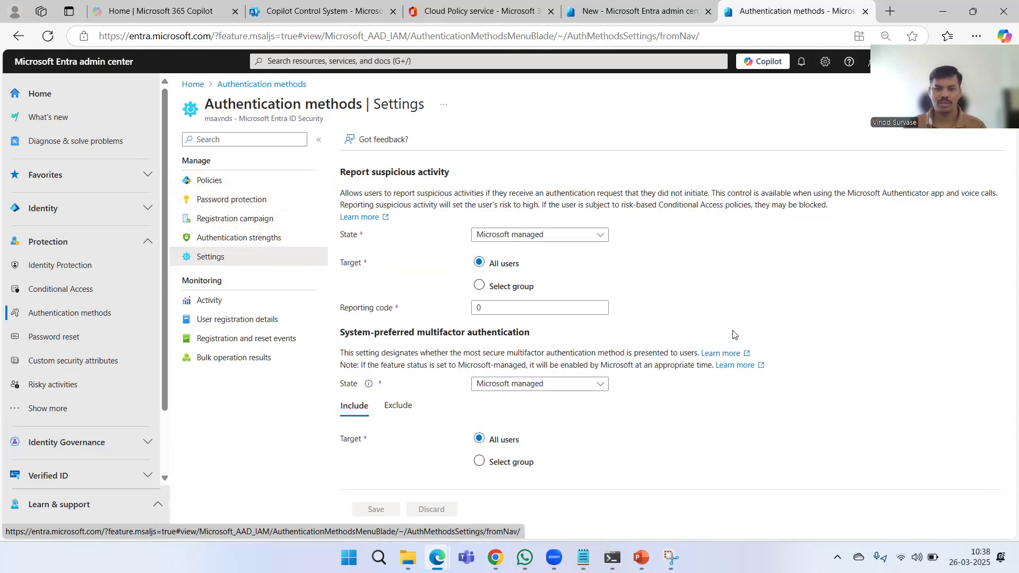
pyautogui.click(572, 234)
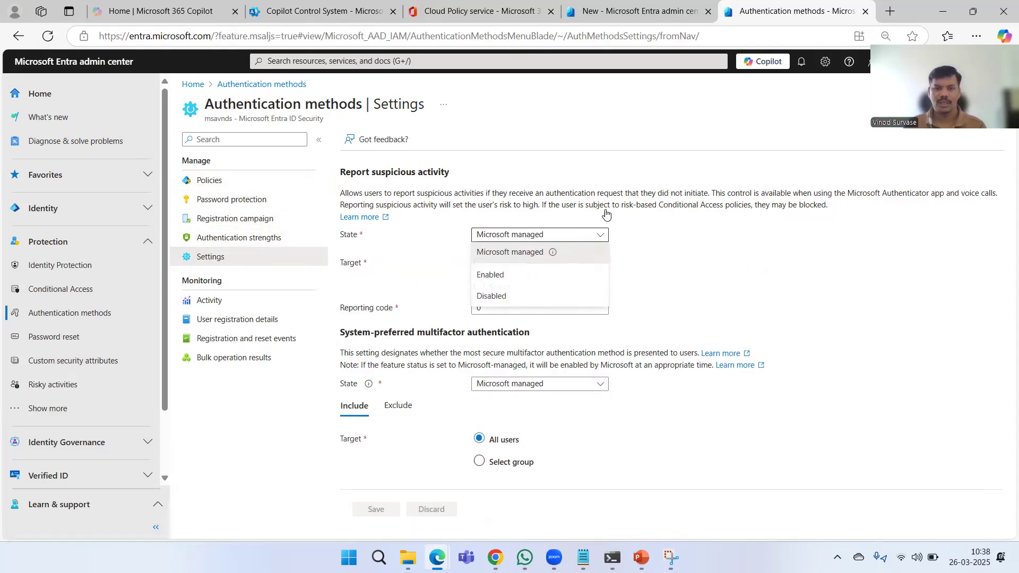
pyautogui.click(667, 239)
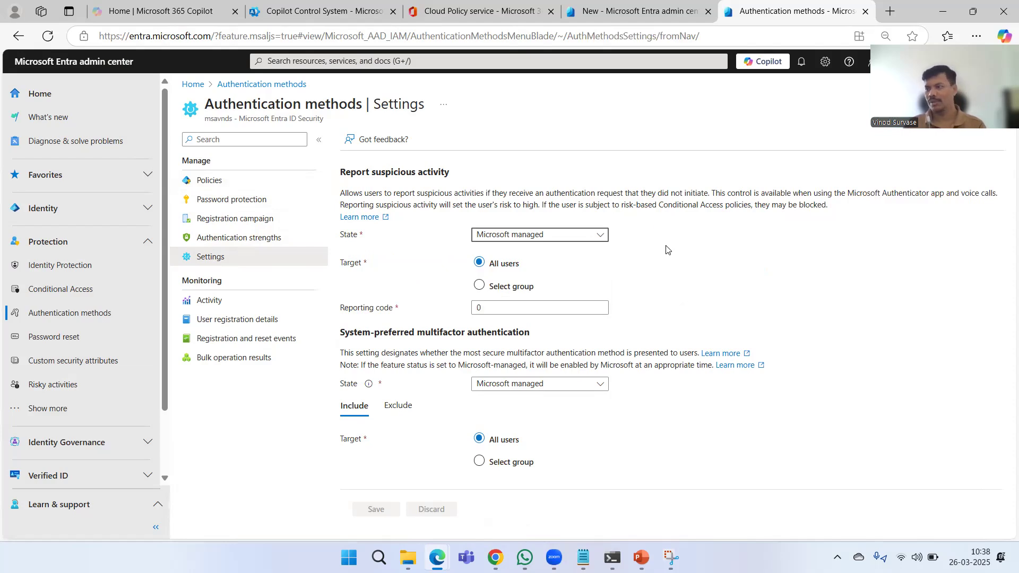
# - Review the registration campaign's editable settings and excluded group, and return to the authentication method policies
pyautogui.click(269, 223)
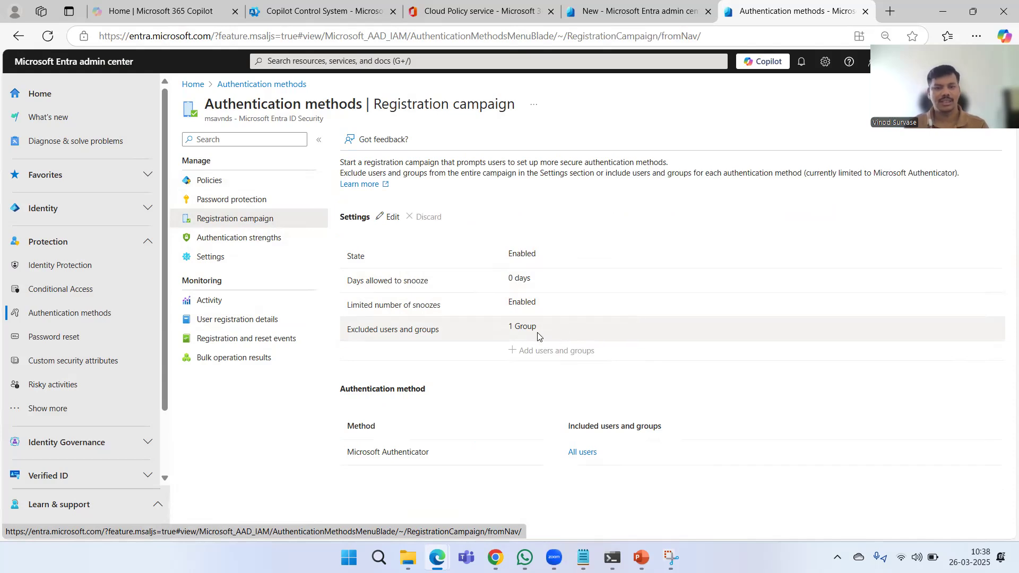
pyautogui.click(392, 217)
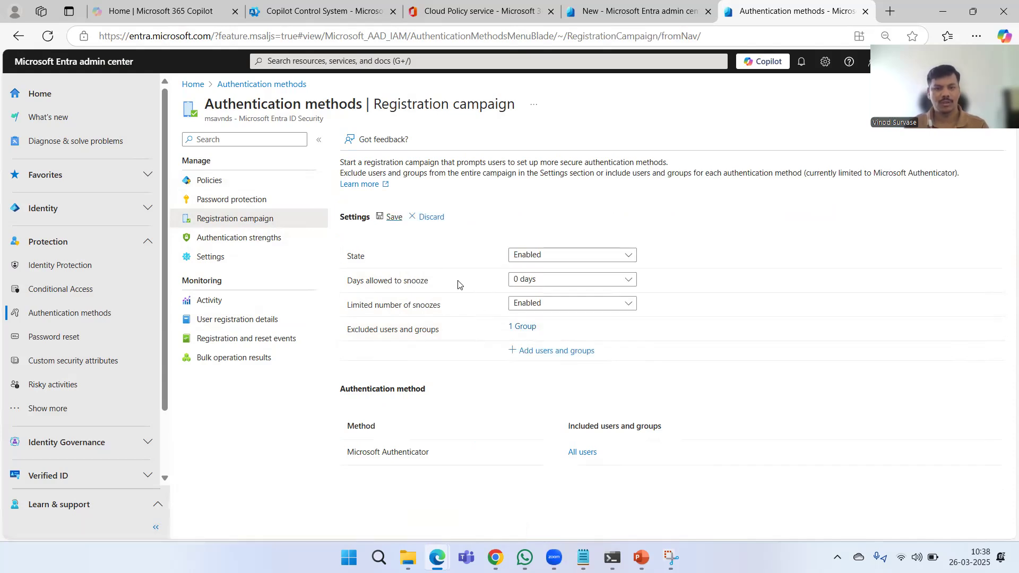
pyautogui.click(523, 326)
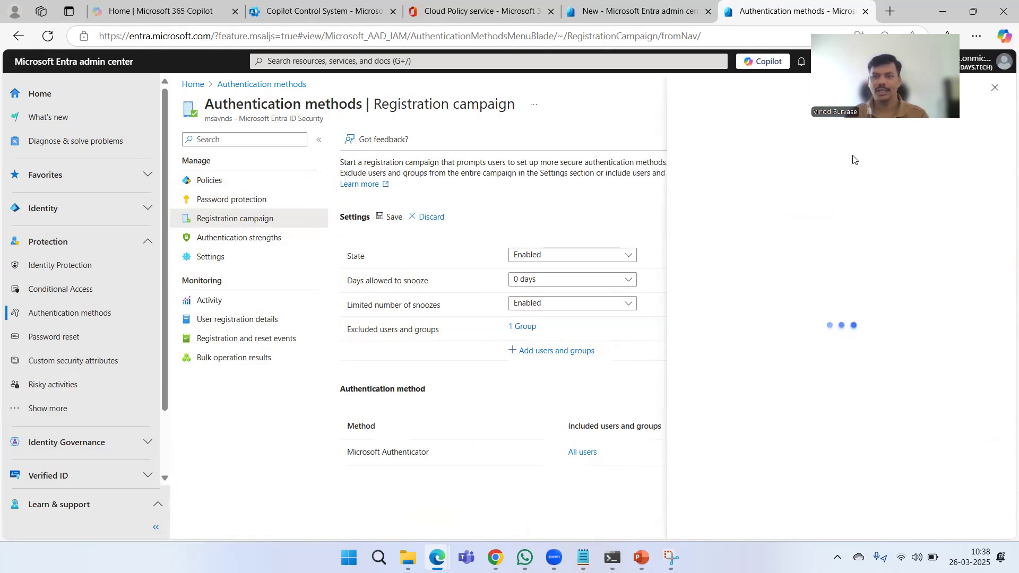
pyautogui.click(991, 99)
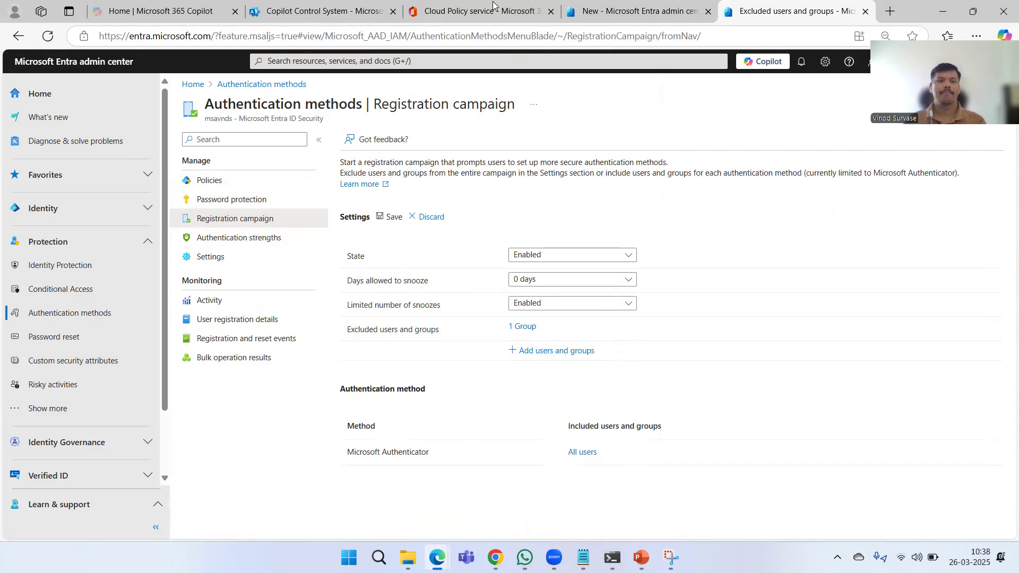
pyautogui.click(269, 179)
pyautogui.click(572, 110)
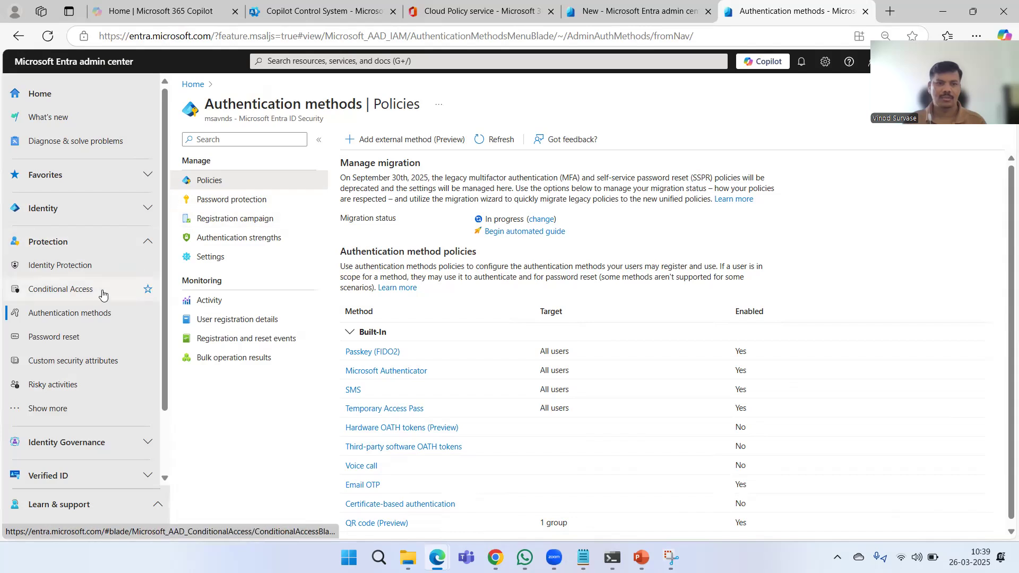
# - Start a new policy from the Conditional Access policies list
pyautogui.click(60, 289)
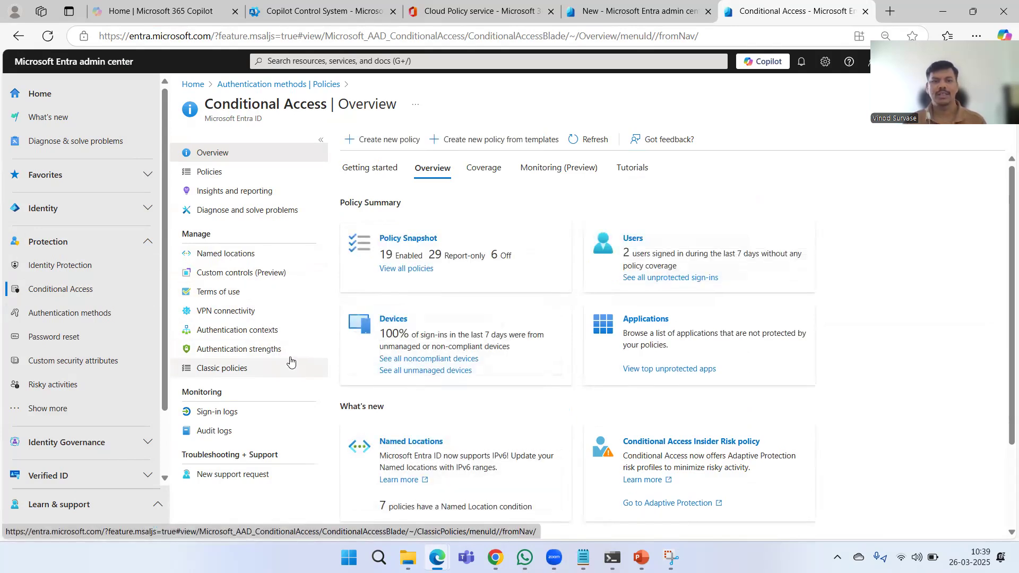
pyautogui.click(216, 176)
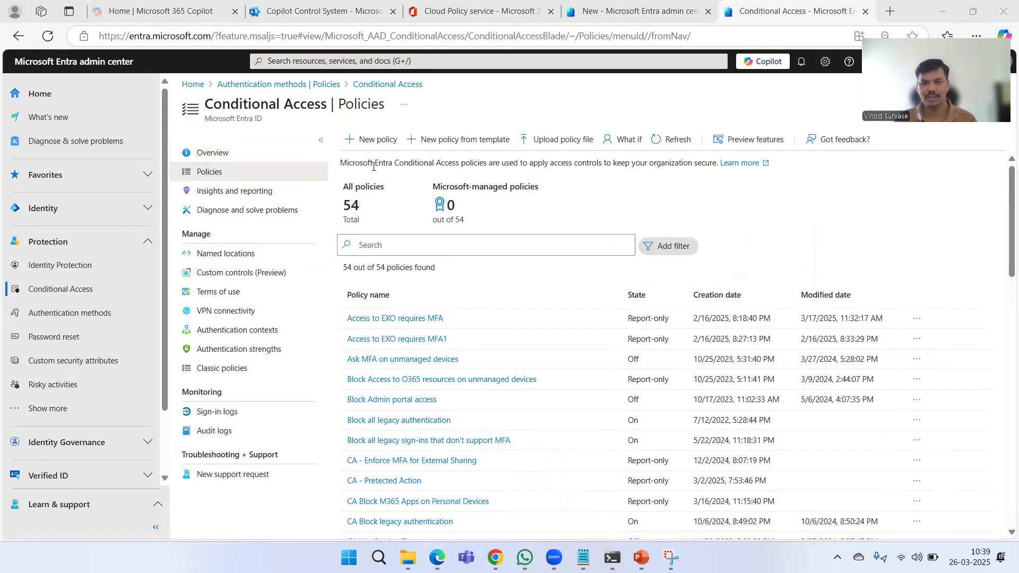
pyautogui.click(368, 138)
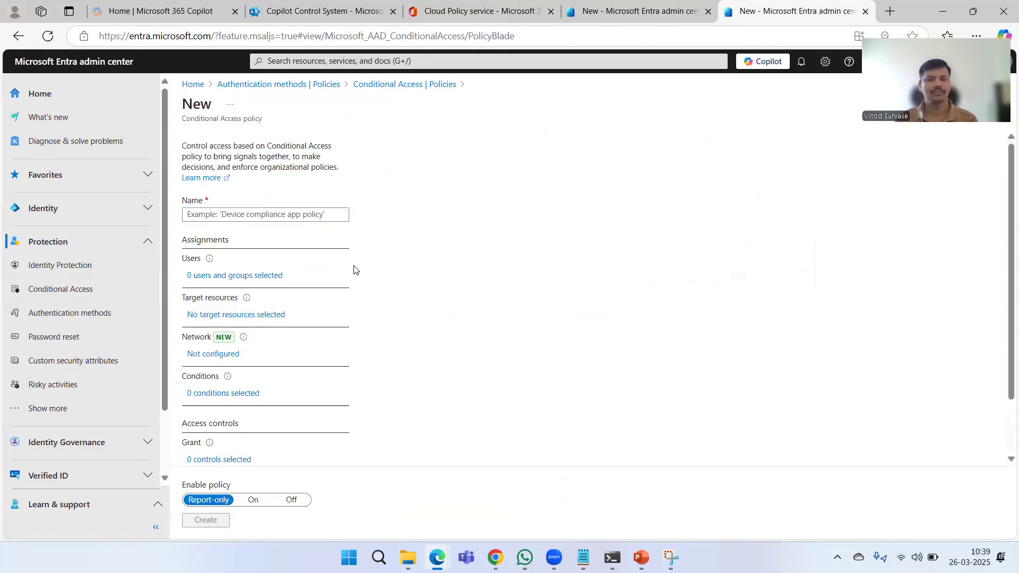
# - Name the new Conditional Access policy "CAP Combined Registration"
pyautogui.click(257, 217)
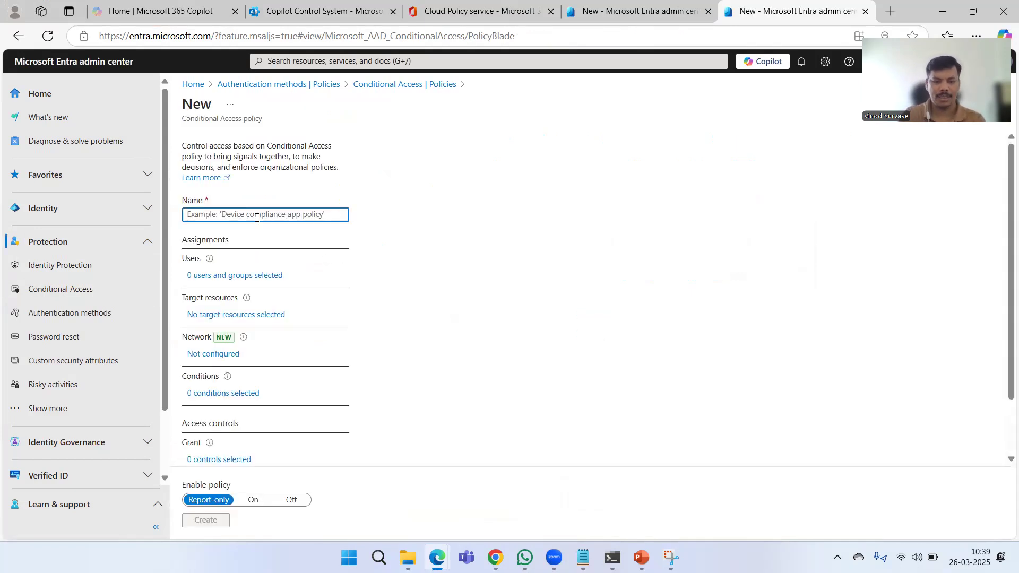
pyautogui.hotkey('ctrl', 'v')
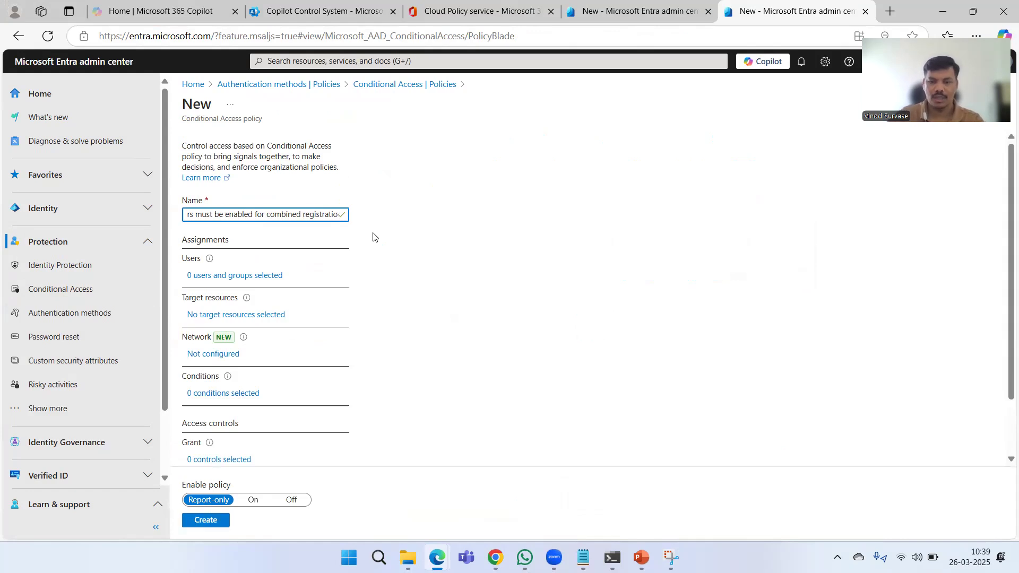
pyautogui.hotkey('ctrl', 'a')
pyautogui.press('BackSpace')
pyautogui.write('CA')
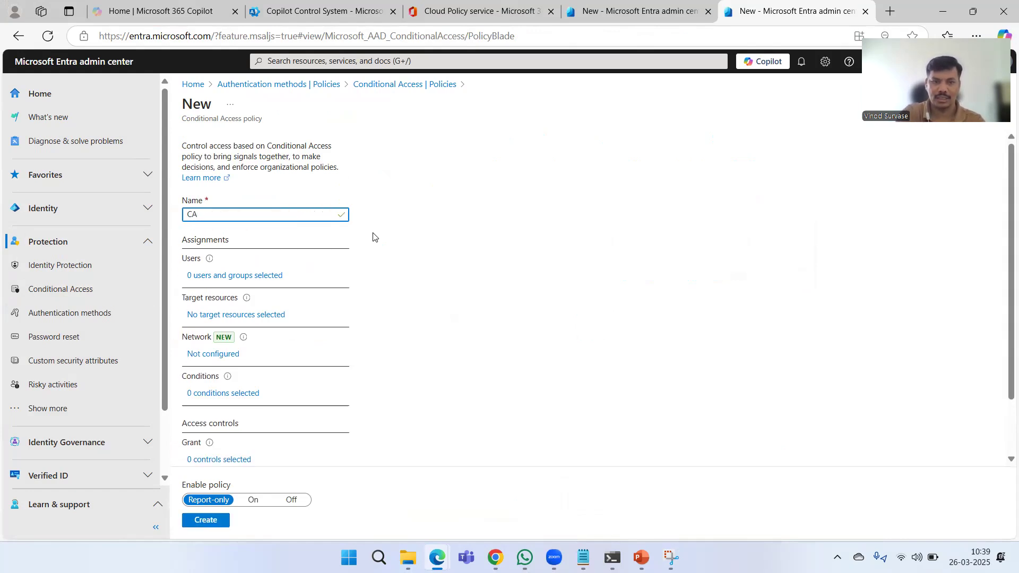
pyautogui.write('P')
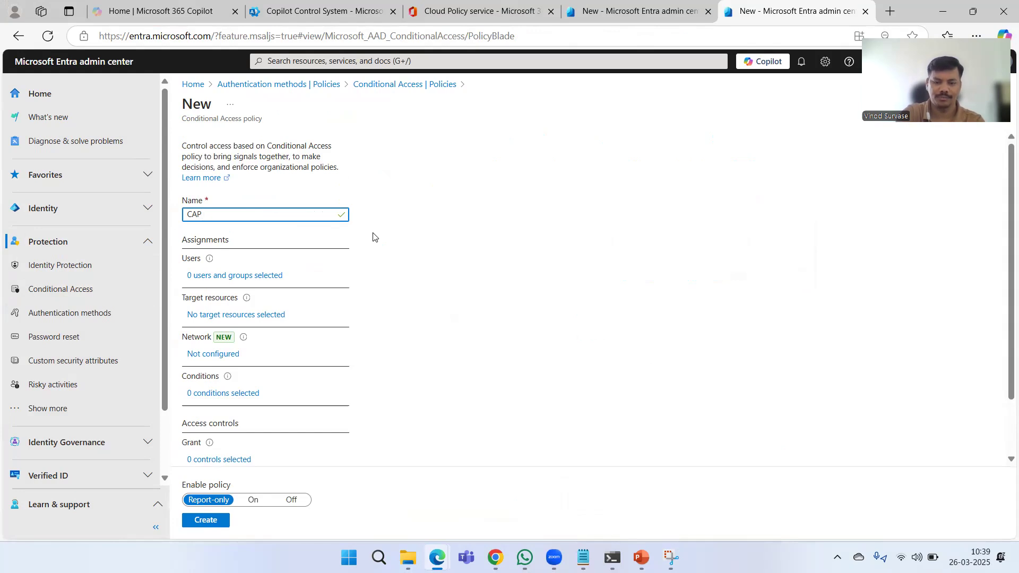
pyautogui.write(' Combi')
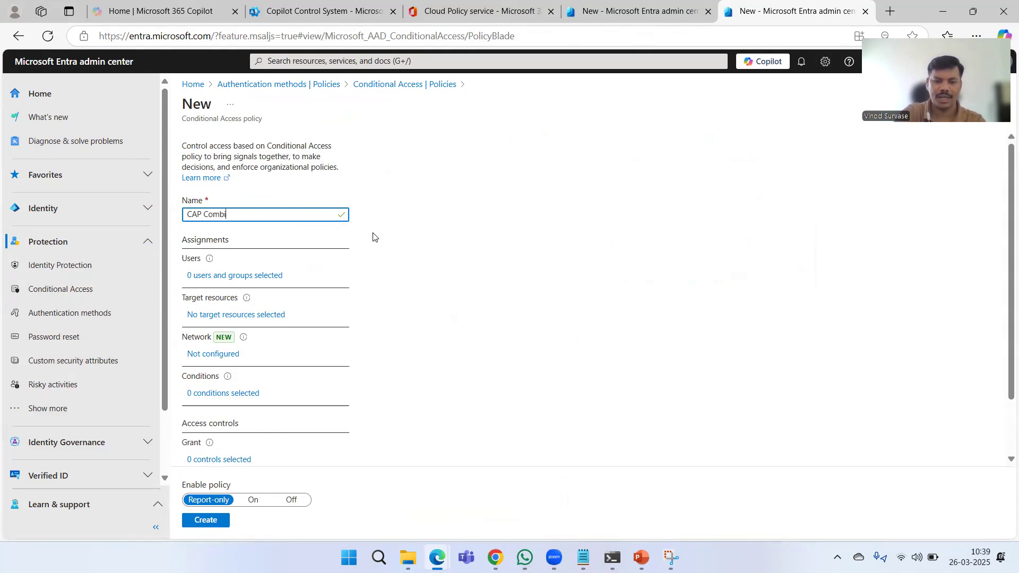
pyautogui.write('ned Registration')
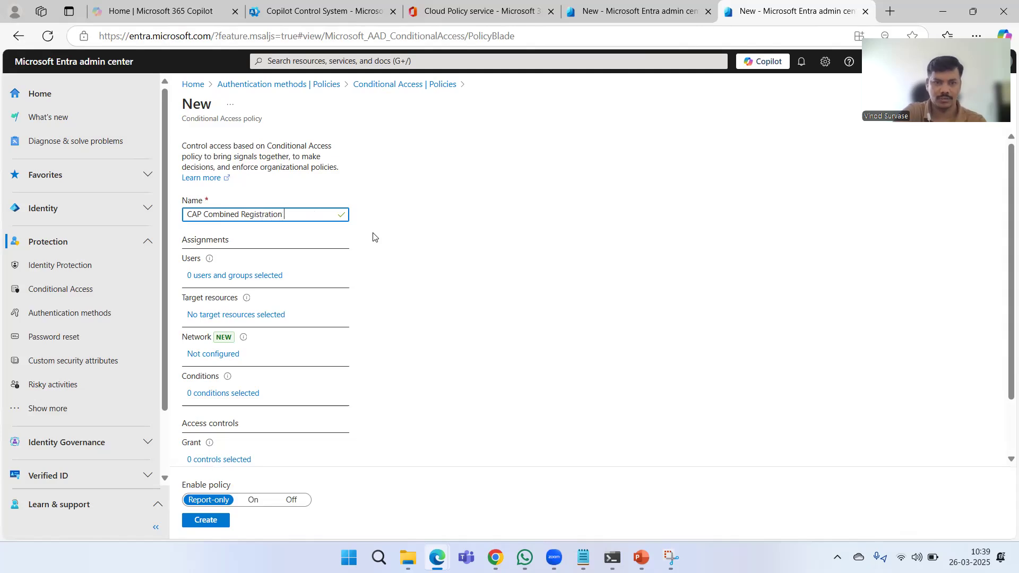
pyautogui.click(445, 255)
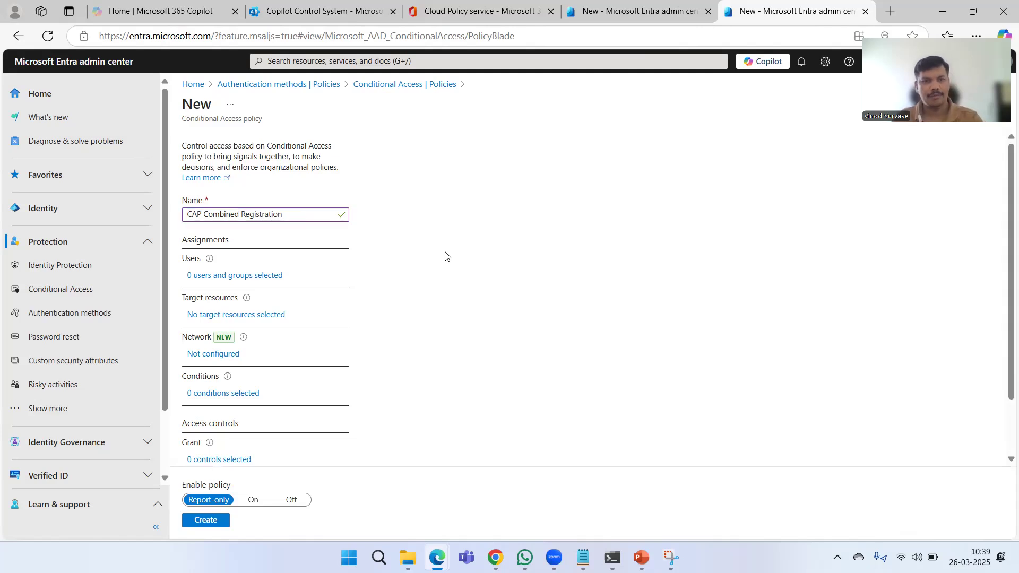
# - Include all users in the policy's user assignment
pyautogui.click(258, 276)
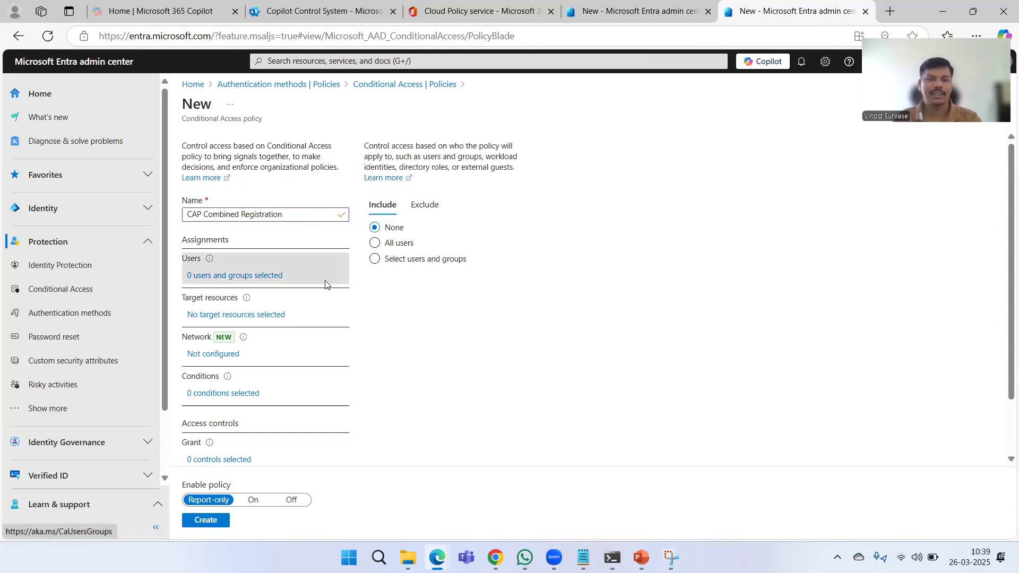
pyautogui.click(381, 245)
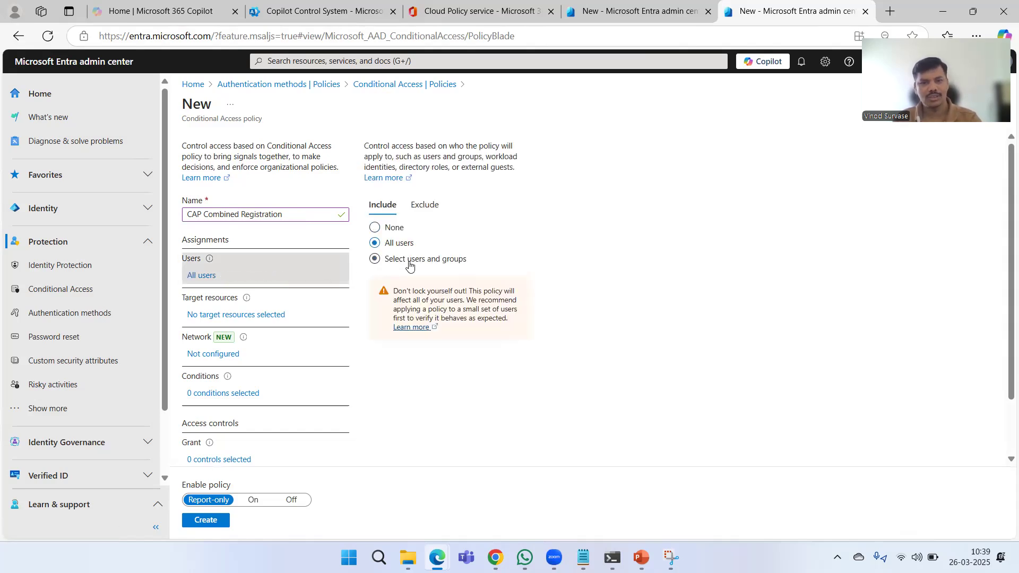
pyautogui.click(390, 244)
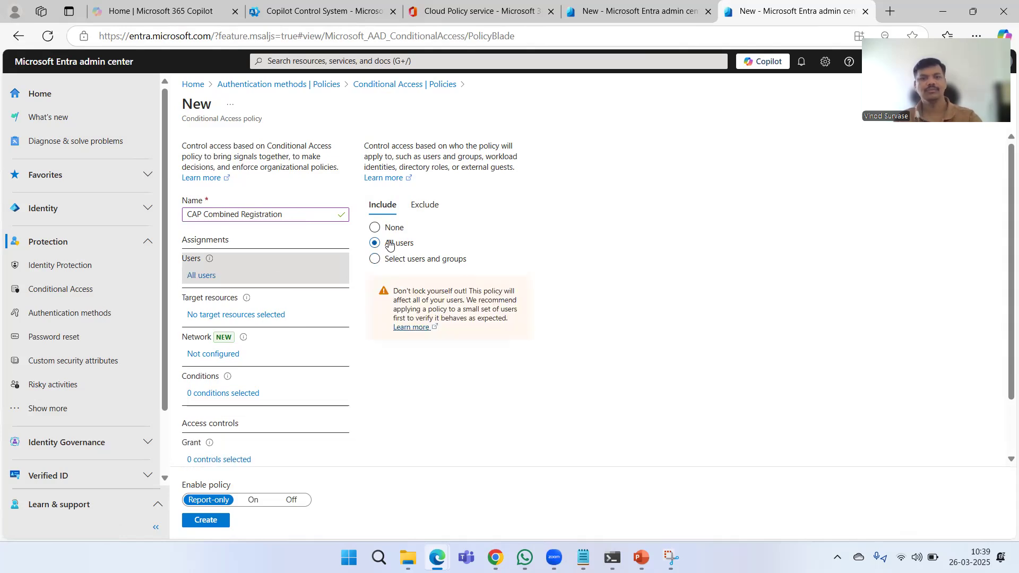
# - Try targeting the Register security information user action, and return the policy target type to Resources (formerly cloud apps)
pyautogui.click(283, 326)
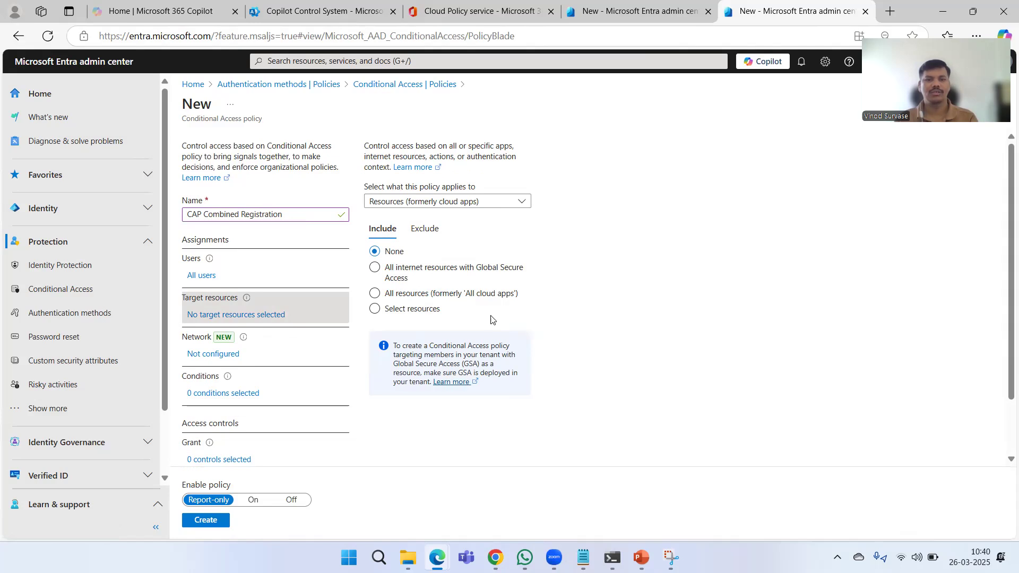
pyautogui.click(466, 205)
pyautogui.click(467, 237)
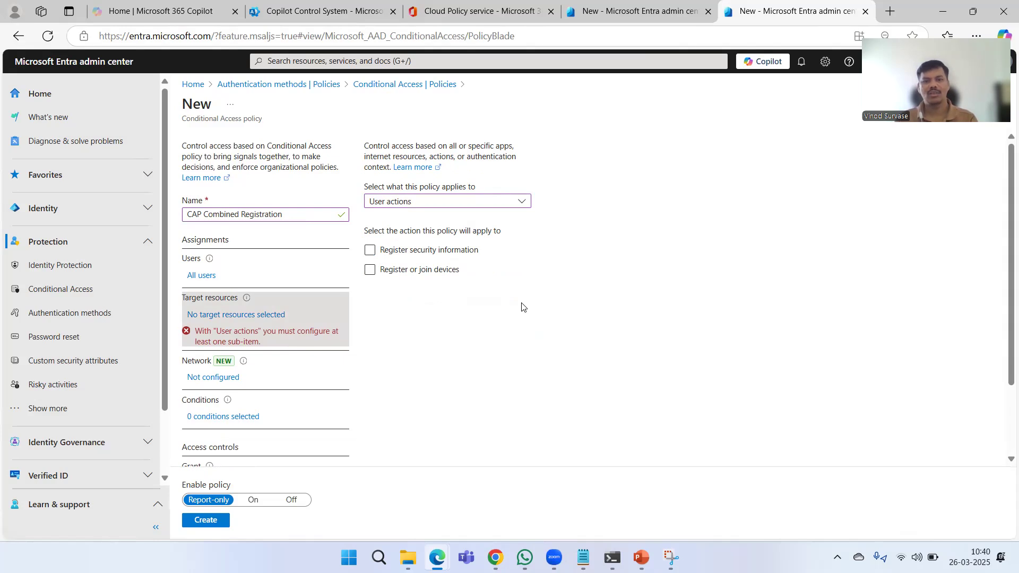
pyautogui.click(370, 250)
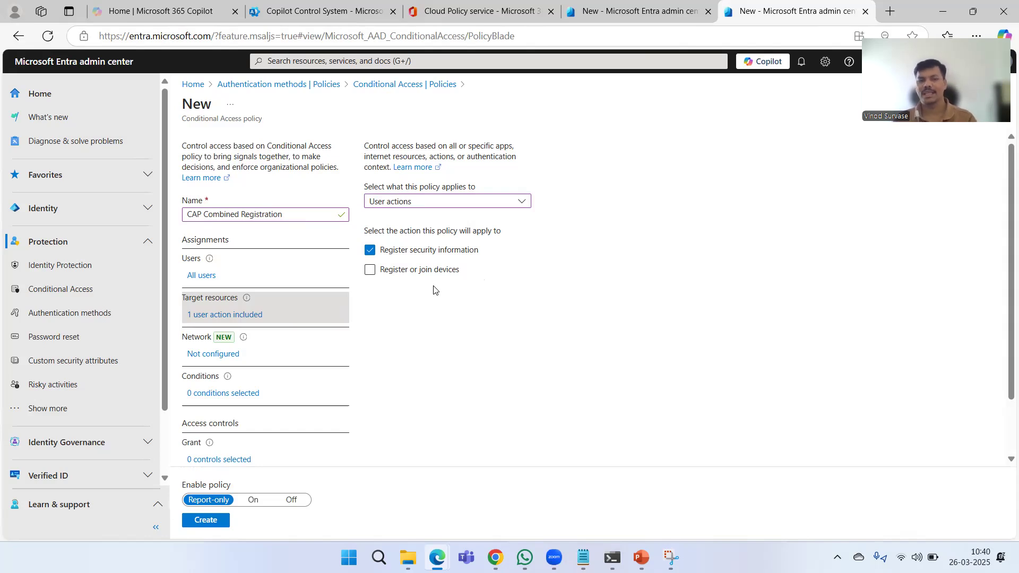
pyautogui.click(369, 250)
pyautogui.click(393, 204)
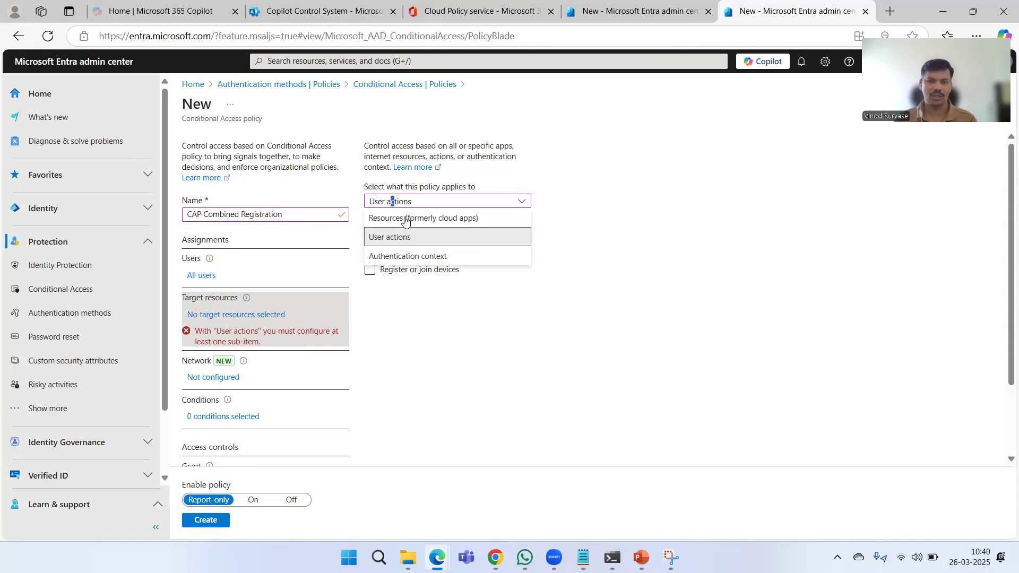
pyautogui.click(420, 219)
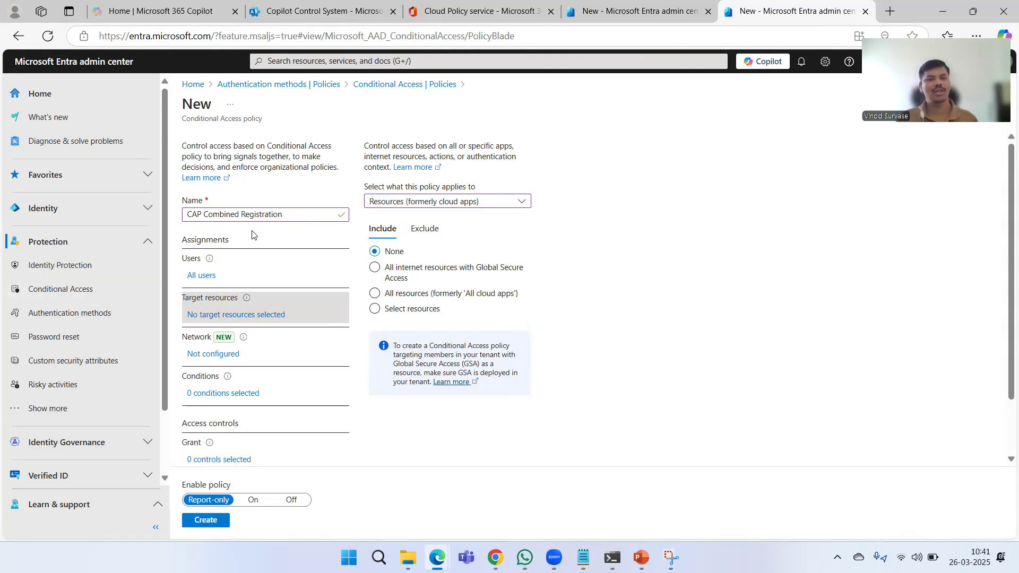
# - Rename the policy as "CAP MFA & SSPR Combined Registration"
pyautogui.click(281, 214)
pyautogui.moveTo(281, 214); pyautogui.dragTo(204, 214)
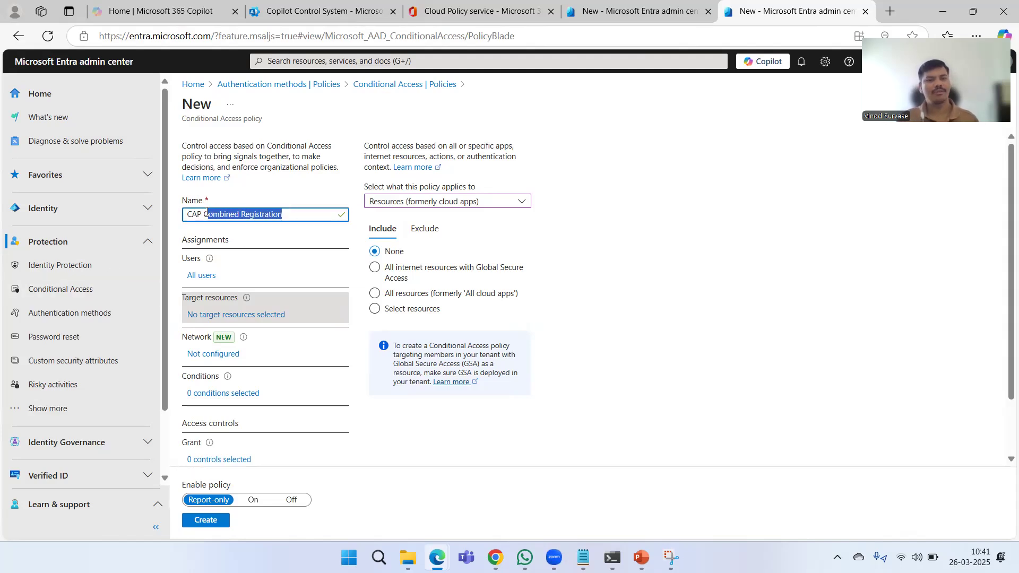
pyautogui.click(397, 253)
pyautogui.click(298, 213)
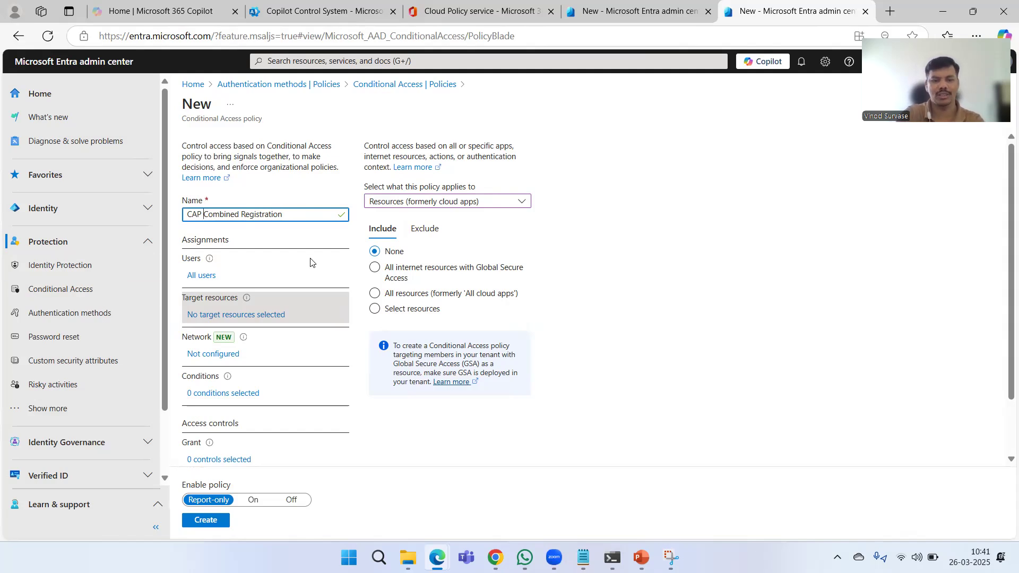
pyautogui.write('MFA ')
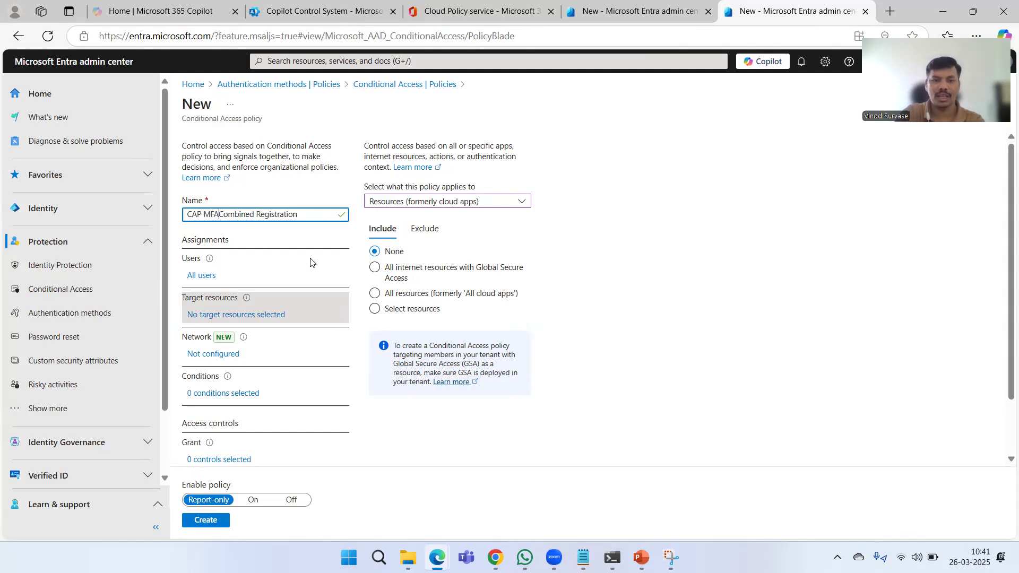
pyautogui.write('& SSP')
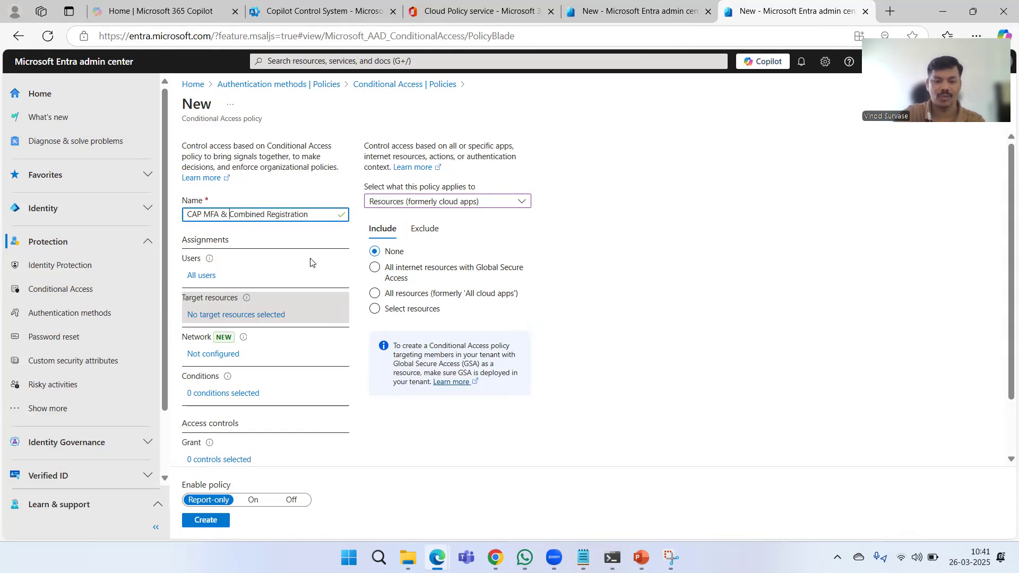
pyautogui.write('R')
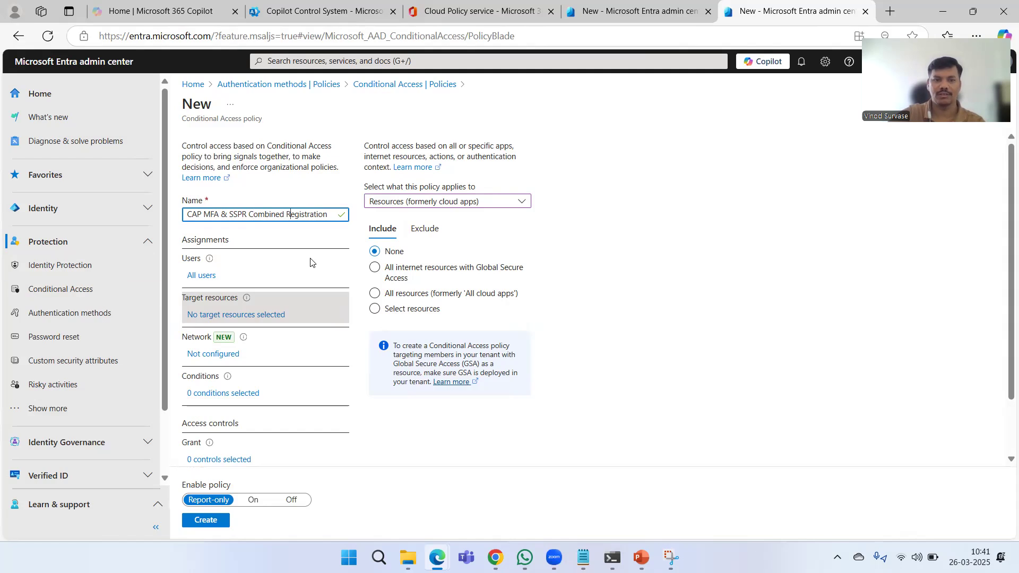
pyautogui.press('Right')
pyautogui.press('Right')
pyautogui.press('Right')
pyautogui.press('Right')
pyautogui.press('Right')
pyautogui.press('Right')
pyautogui.press('Right')
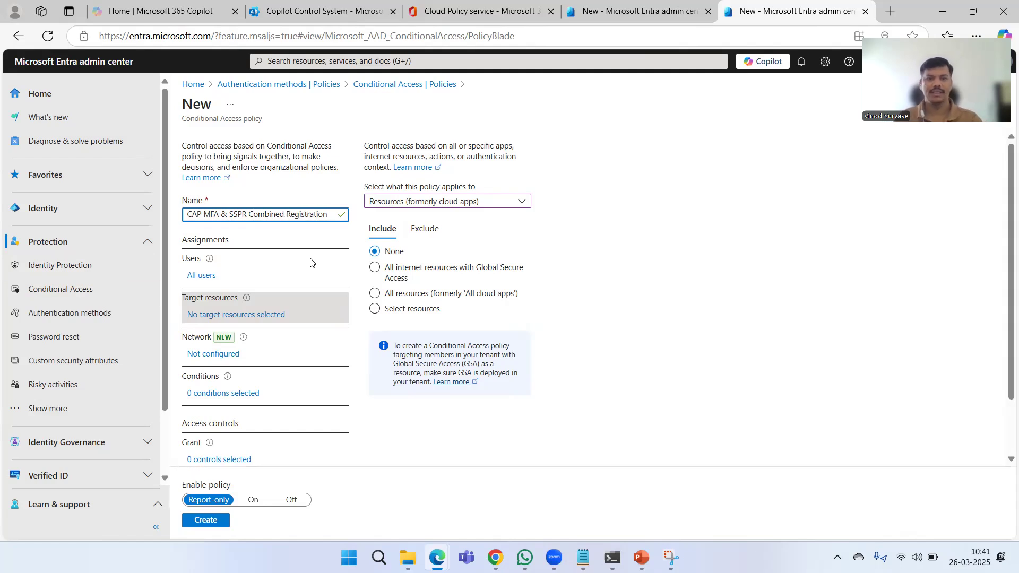
# - Set the policy's target to User actions and include the Register security information action
pyautogui.click(667, 294)
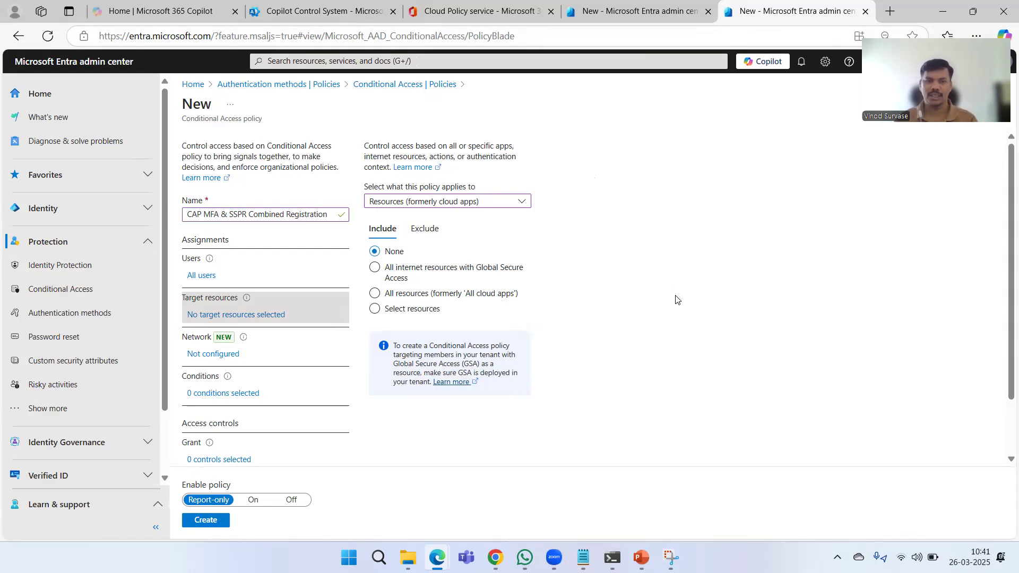
pyautogui.click(430, 207)
pyautogui.click(431, 239)
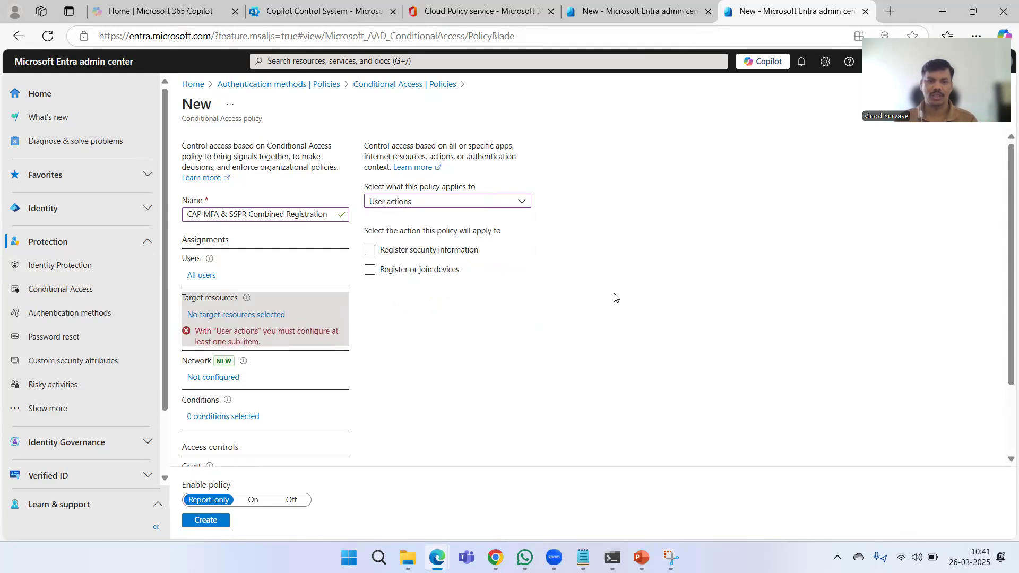
pyautogui.click(367, 253)
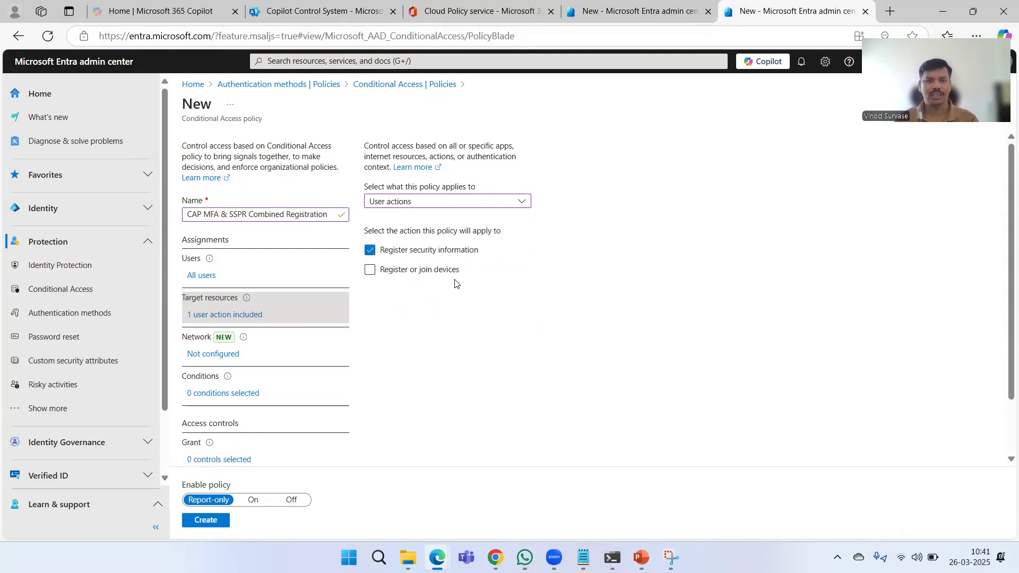
# - Enable the policy's Locations condition and include All trusted networks and locations
pyautogui.scroll(-1, 273, 295)
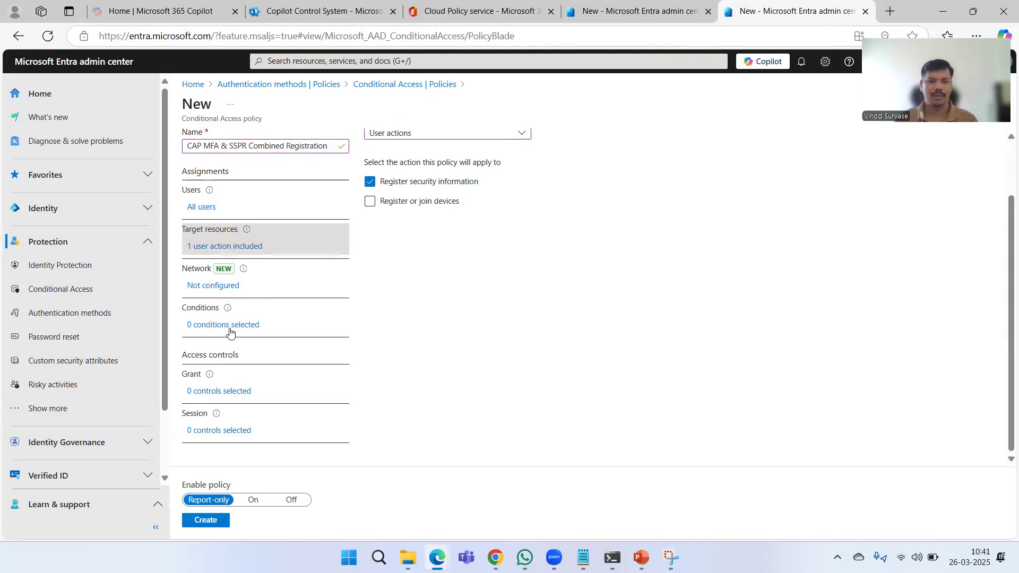
pyautogui.click(247, 328)
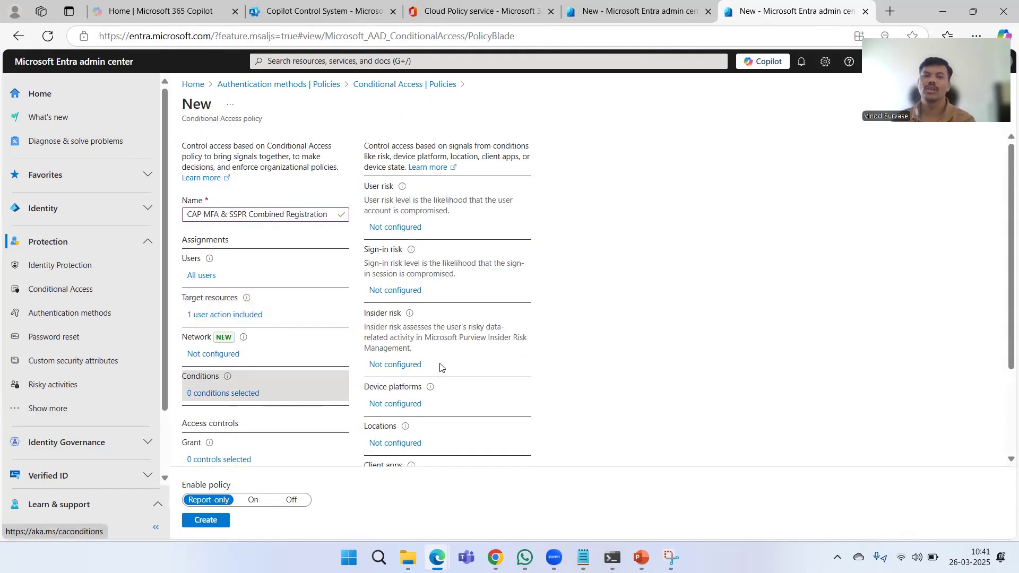
pyautogui.scroll(-2, 465, 347)
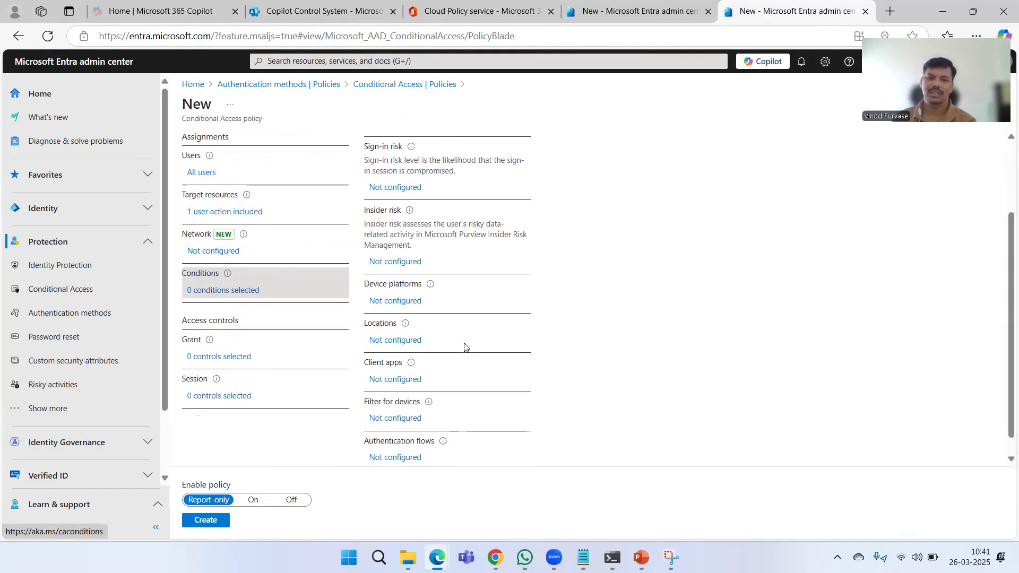
pyautogui.scroll(2, 465, 347)
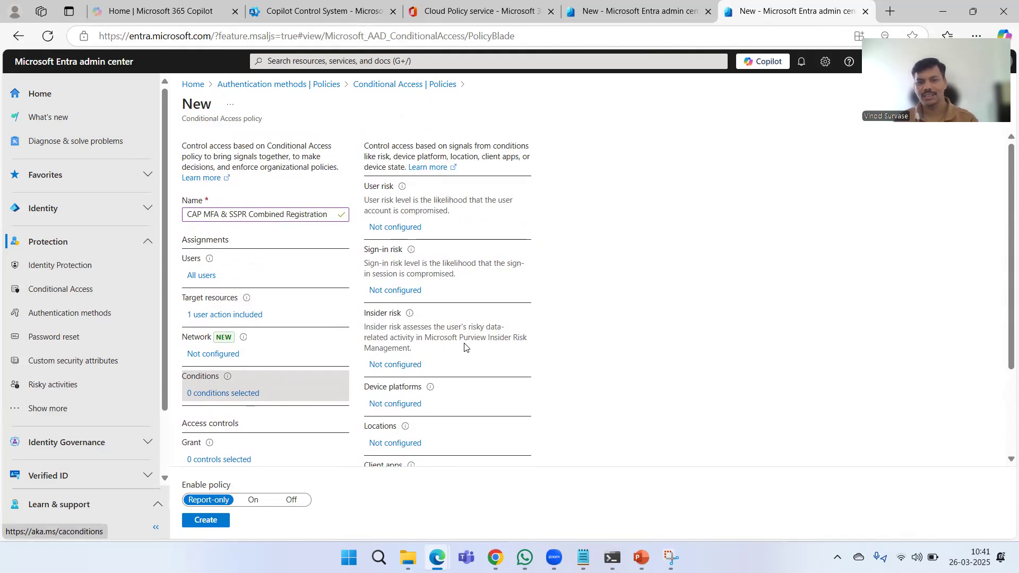
pyautogui.scroll(-3, 465, 347)
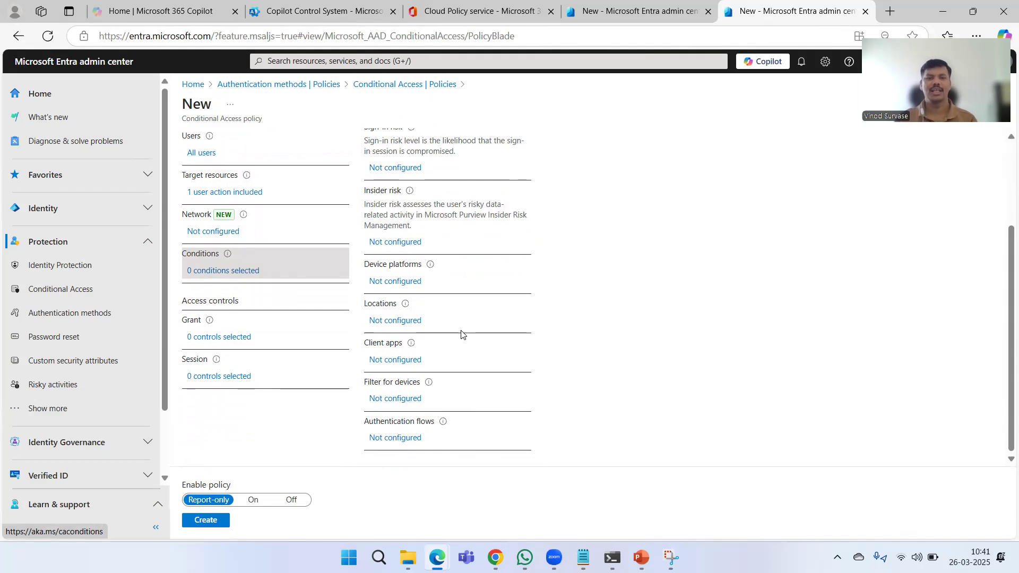
pyautogui.scroll(1, 461, 336)
pyautogui.click(406, 387)
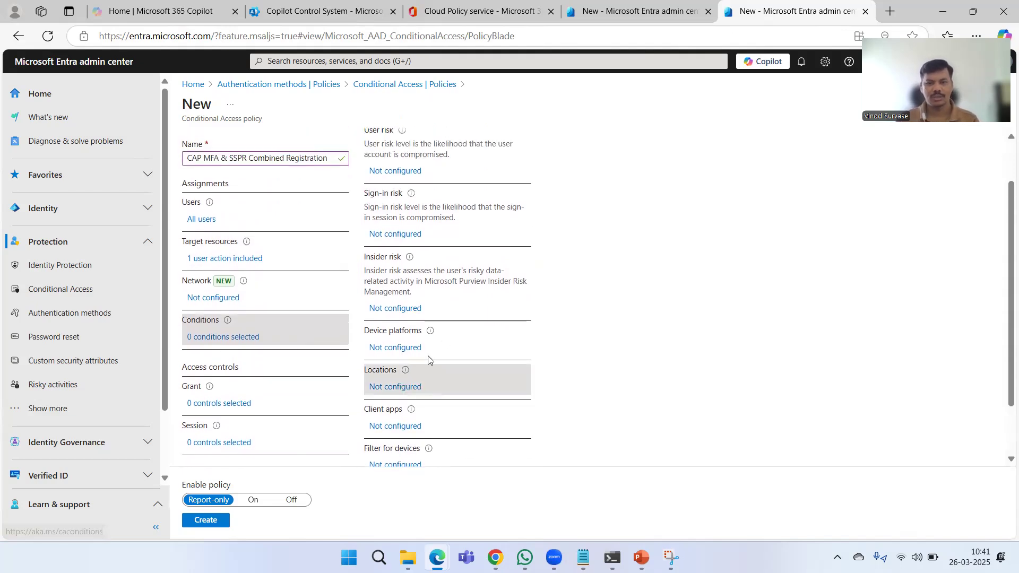
pyautogui.scroll(1, 530, 353)
pyautogui.click(567, 190)
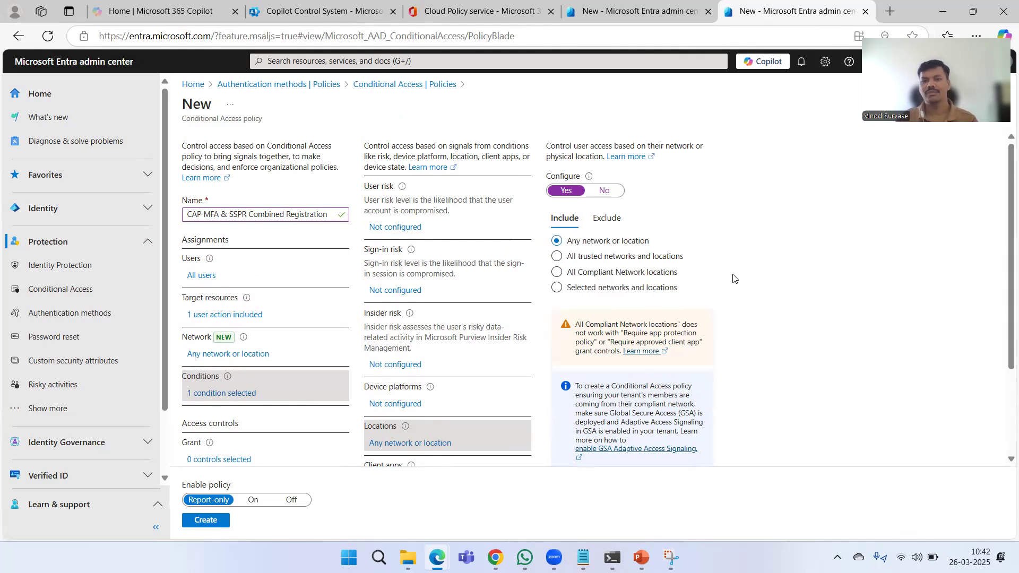
pyautogui.click(589, 260)
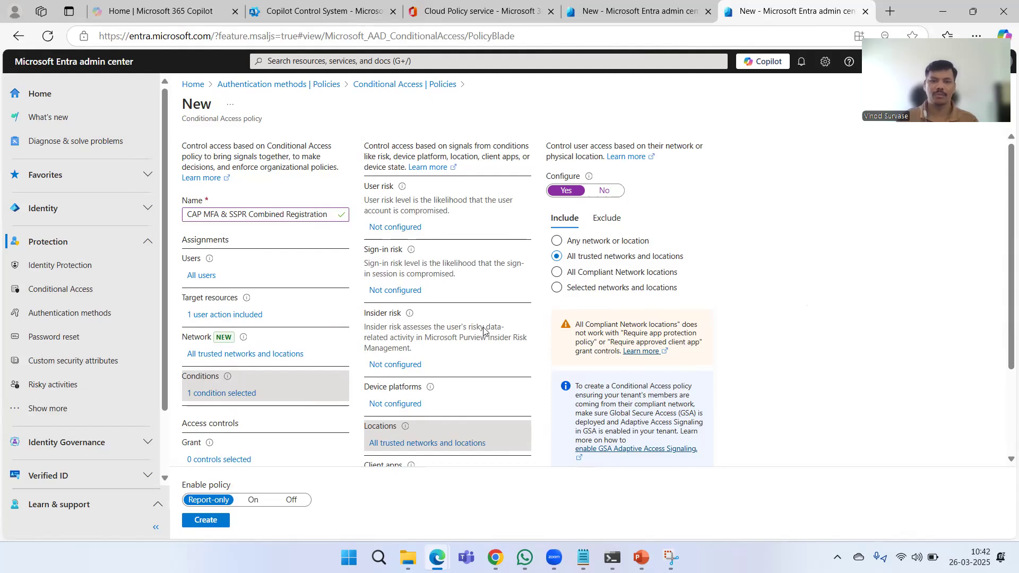
# - Configure the User risk condition to enforce the policy for High and Medium risk levels
pyautogui.click(409, 232)
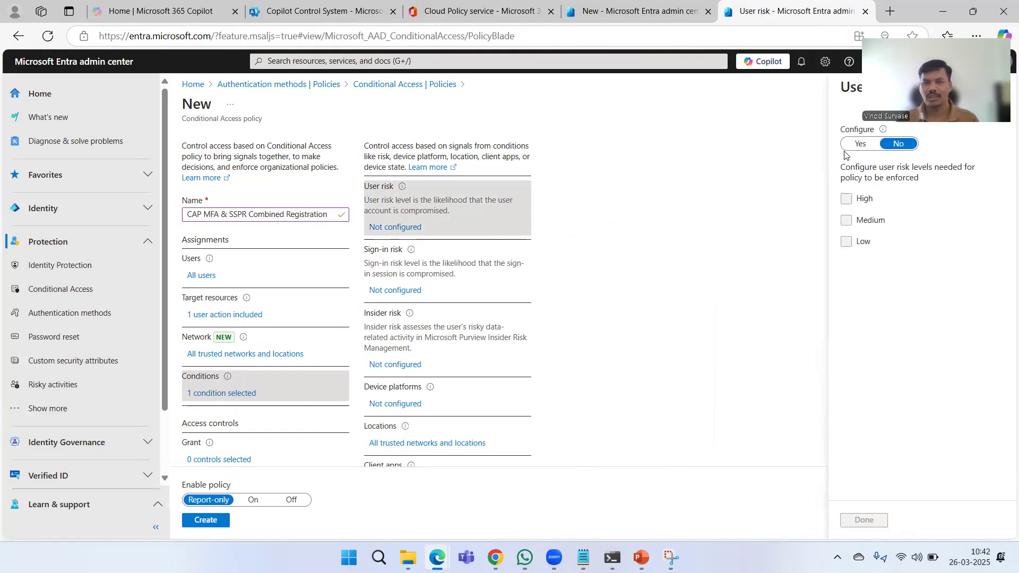
pyautogui.click(866, 142)
pyautogui.click(846, 198)
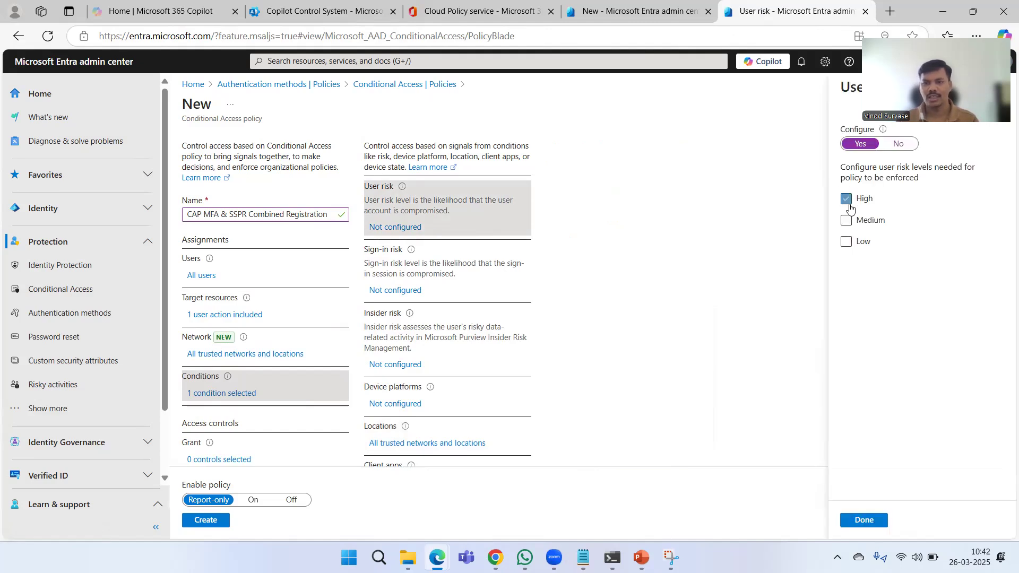
pyautogui.click(847, 220)
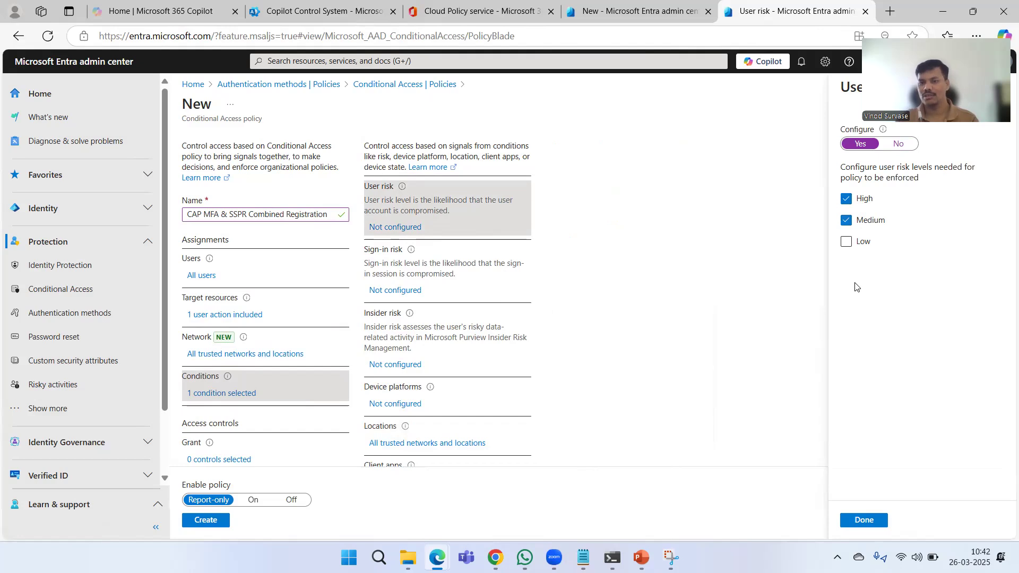
pyautogui.click(870, 520)
# - Configure the Sign-in risk condition to apply to High, Medium and Low risk levels
pyautogui.click(405, 290)
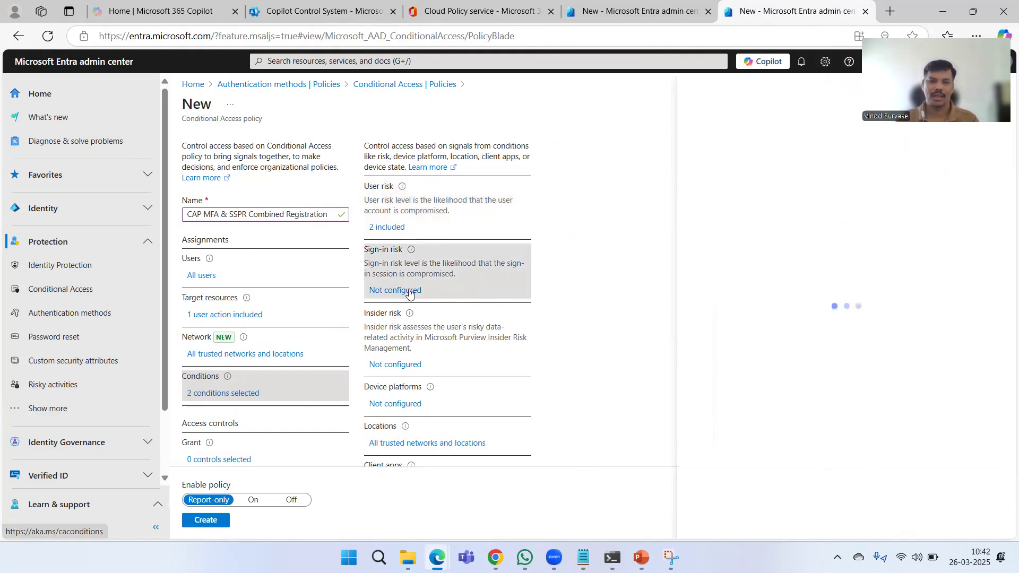
pyautogui.click(873, 177)
pyautogui.click(854, 263)
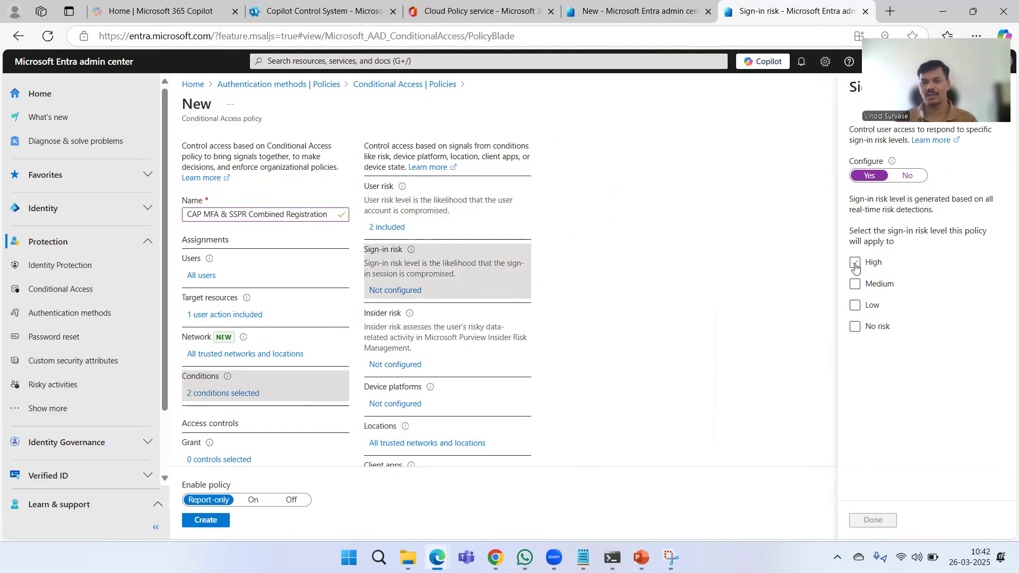
pyautogui.click(855, 285)
pyautogui.click(854, 305)
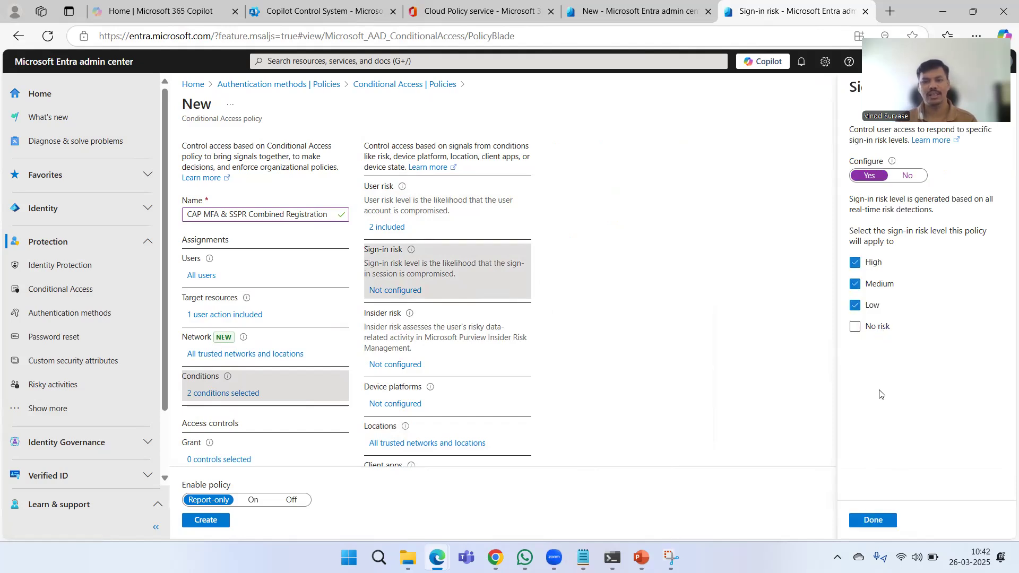
pyautogui.click(870, 521)
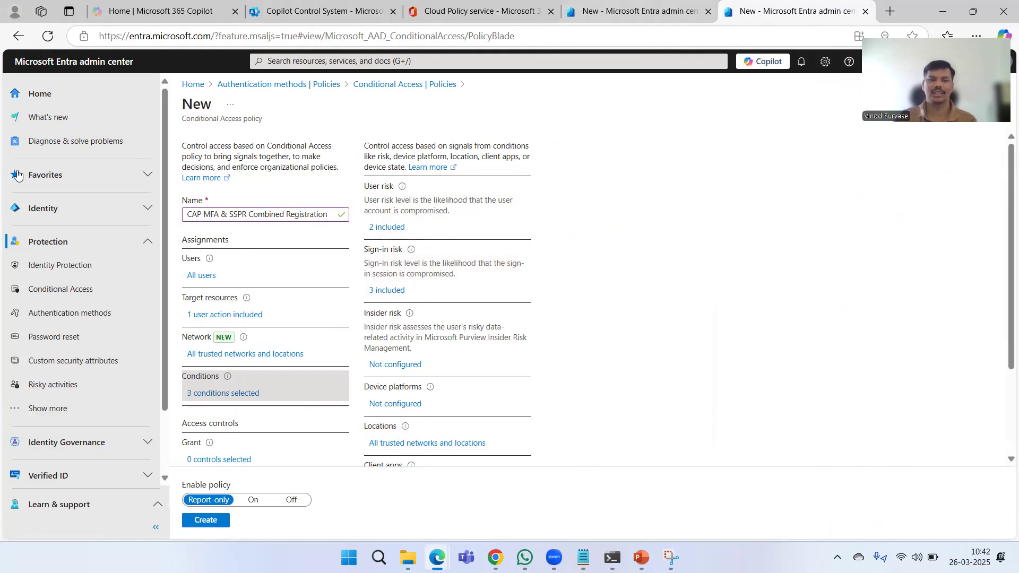
# - Configure the Client apps condition for Browser and Mobile apps and desktop clients only, excluding Exchange ActiveSync clients and Other clients
pyautogui.scroll(-3, 424, 351)
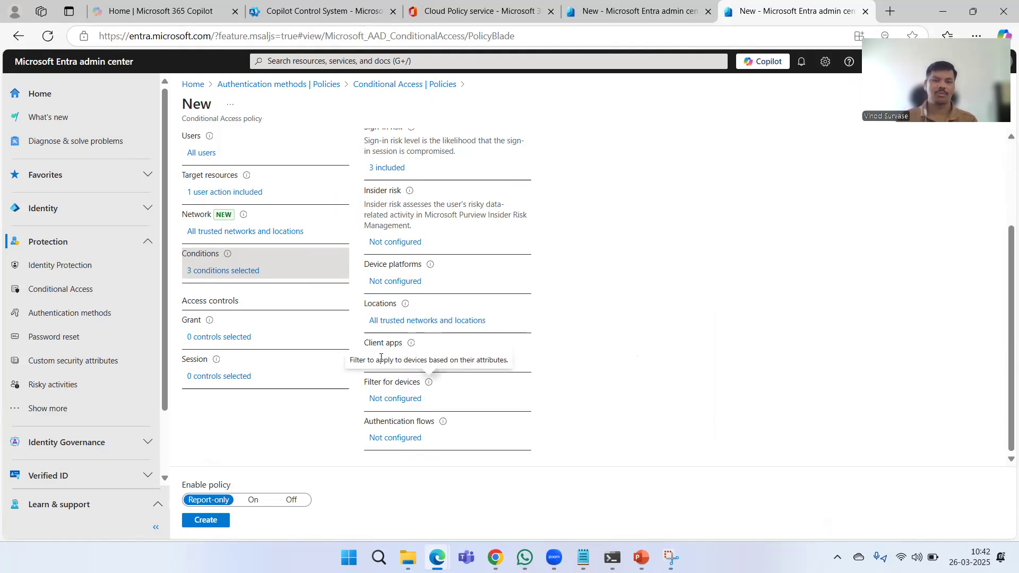
pyautogui.click(404, 359)
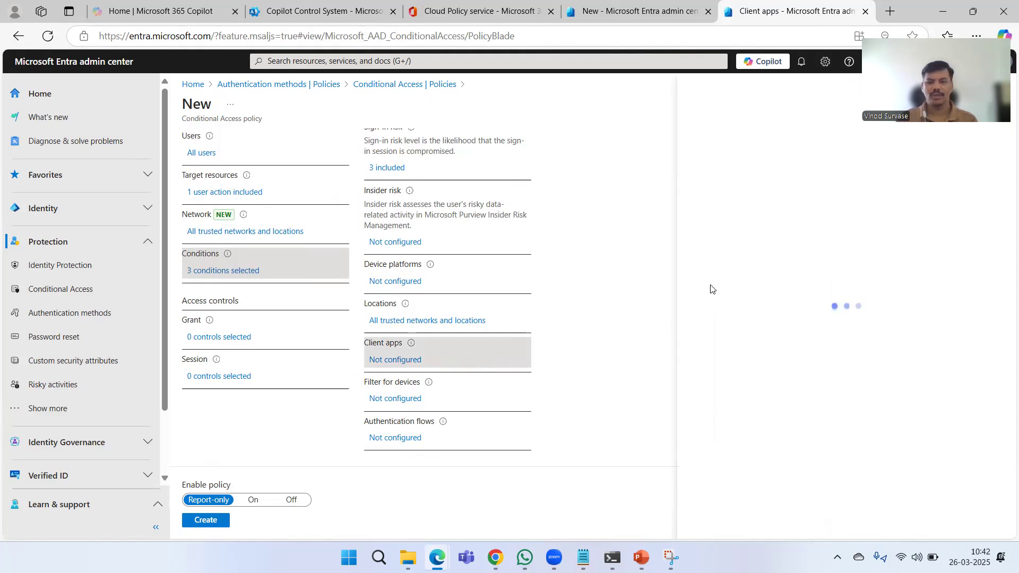
pyautogui.click(868, 187)
pyautogui.click(854, 326)
pyautogui.click(854, 348)
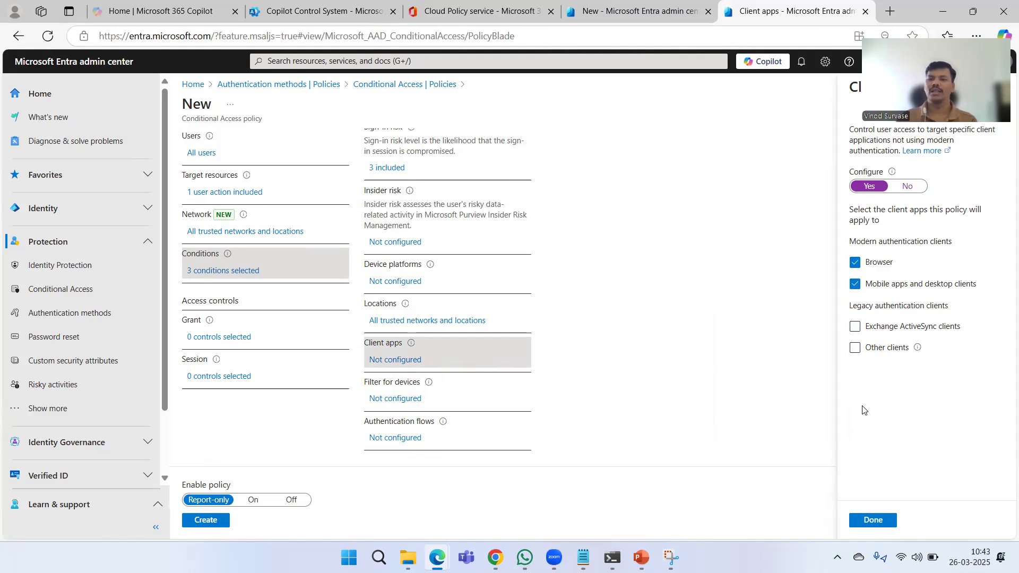
pyautogui.click(873, 520)
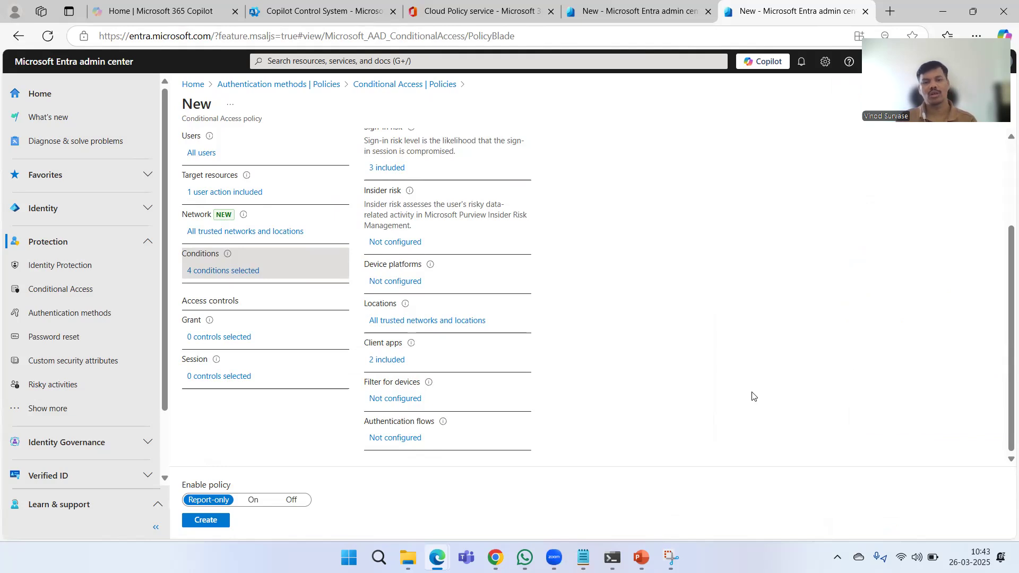
# - Open the policy's grant controls and examine the device, client app, password change and organisation-wide terms of use requirements
pyautogui.click(206, 339)
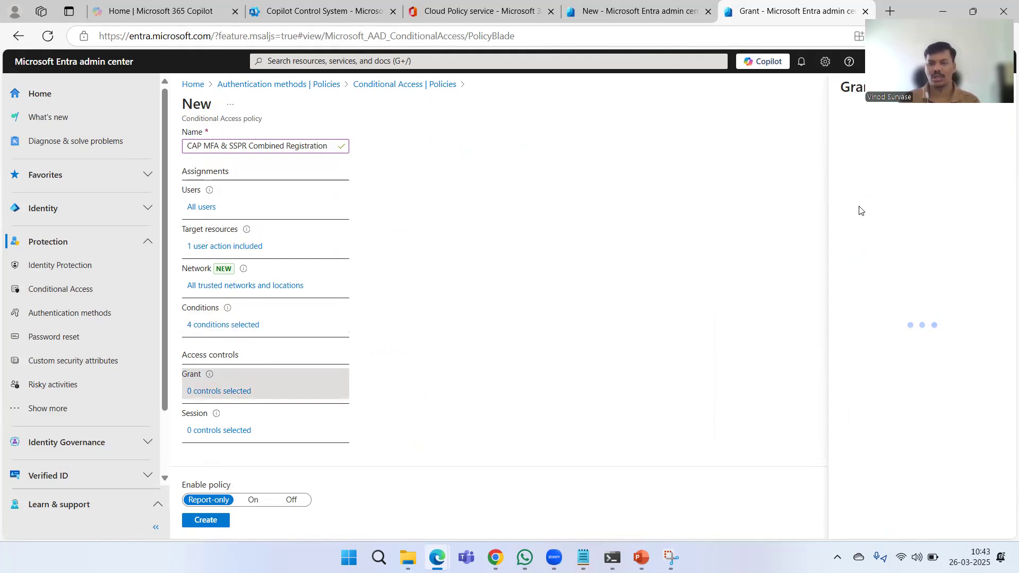
pyautogui.scroll(-4, 849, 292)
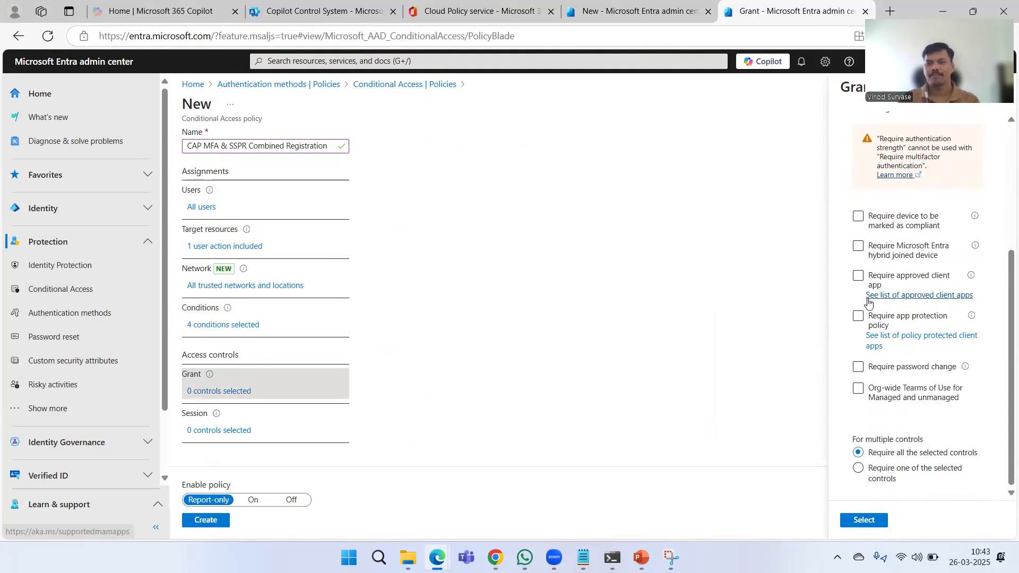
pyautogui.click(898, 314)
pyautogui.click(898, 314)
pyautogui.click(887, 252)
pyautogui.click(887, 252)
pyautogui.click(868, 232)
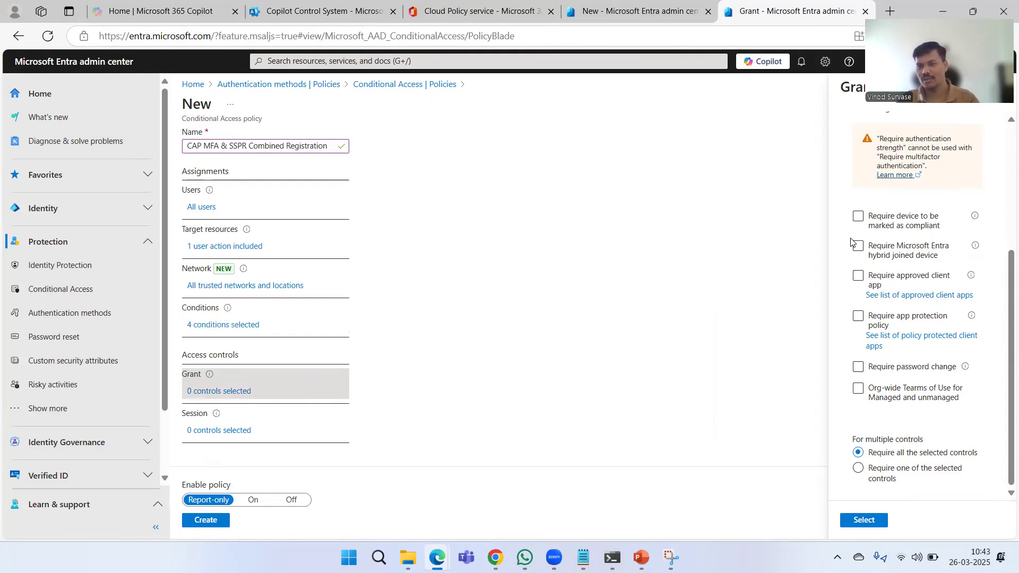
pyautogui.click(858, 285)
pyautogui.click(859, 287)
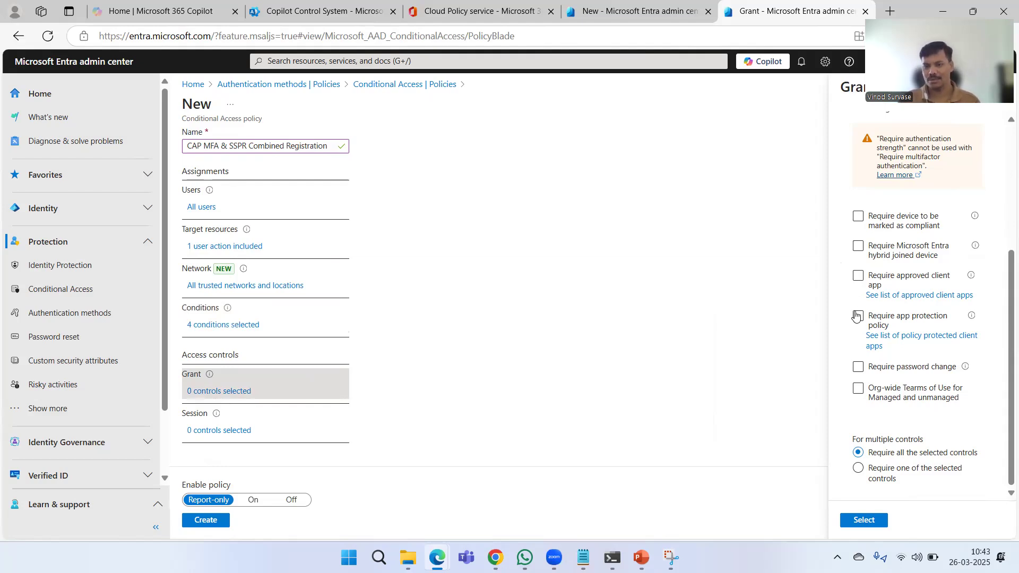
pyautogui.click(856, 371)
pyautogui.click(857, 371)
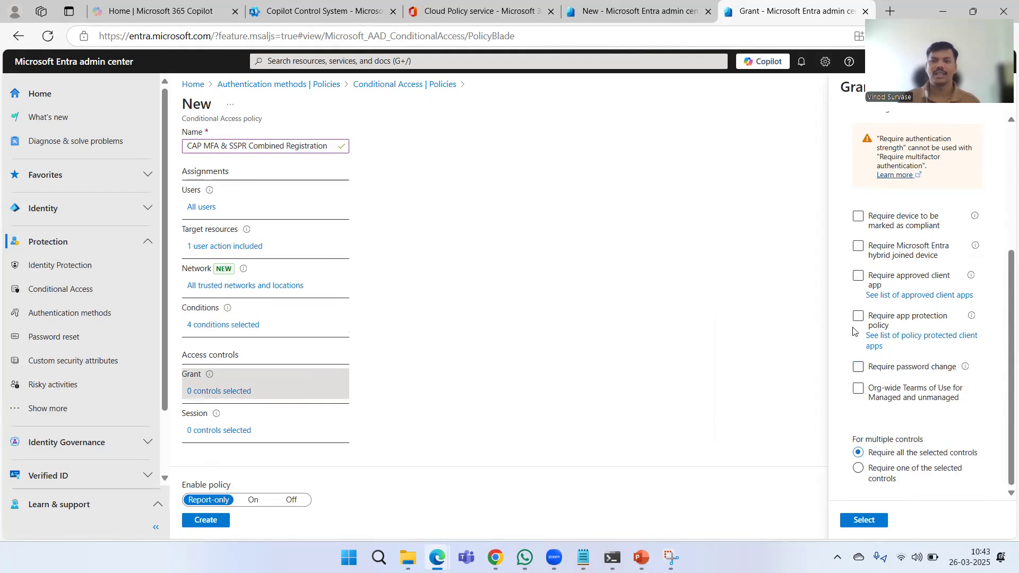
pyautogui.click(859, 401)
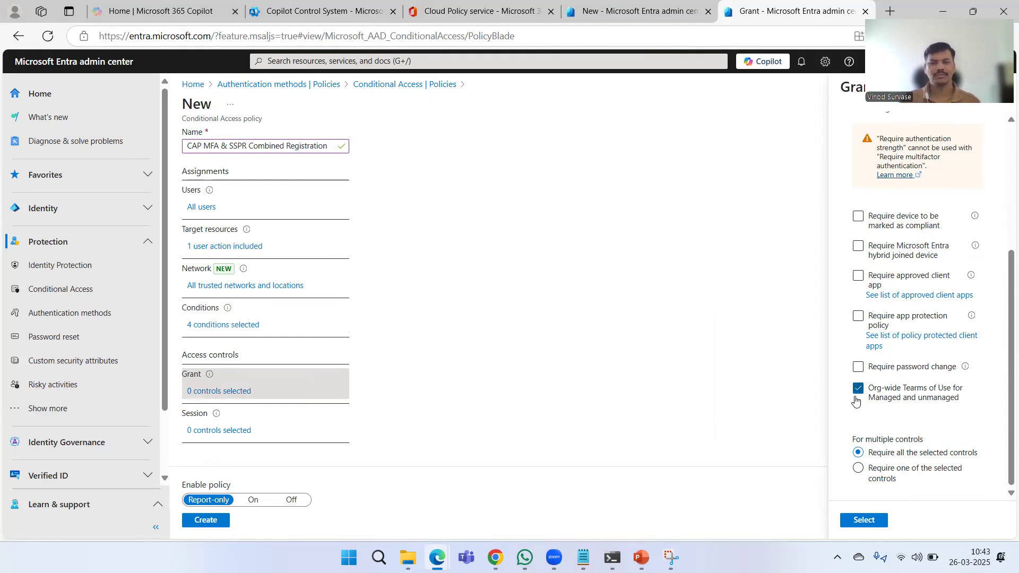
pyautogui.click(854, 400)
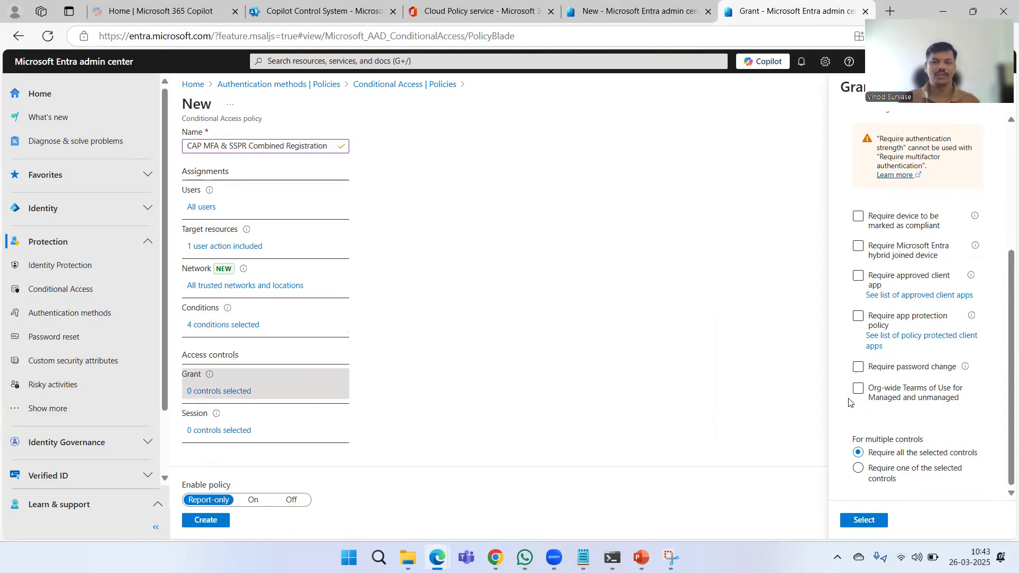
# - Set multiple grant controls to Require one of the selected controls, and apply the grant settings
pyautogui.scroll(3, 849, 401)
pyautogui.scroll(-3, 844, 356)
pyautogui.click(864, 369)
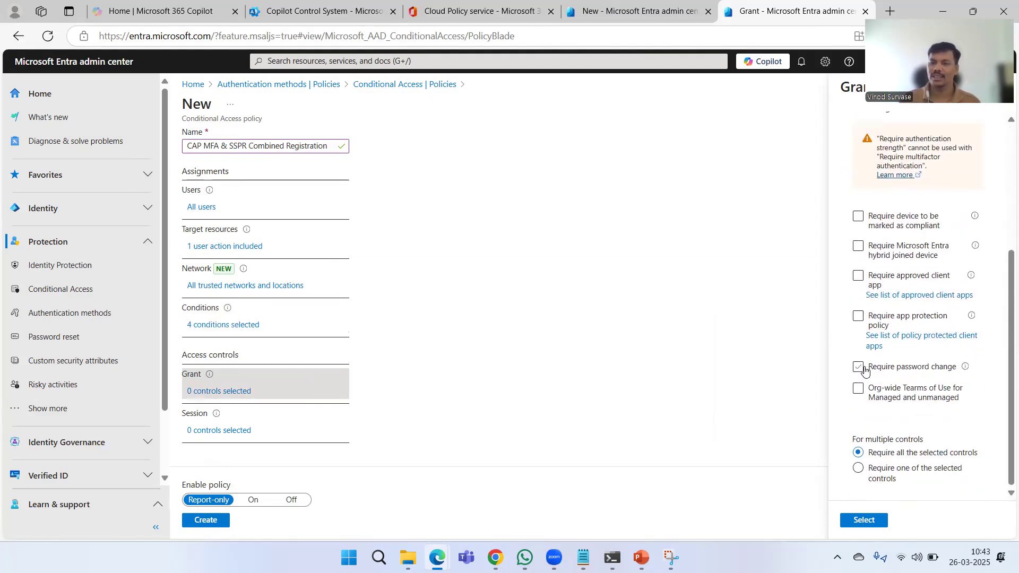
pyautogui.click(858, 467)
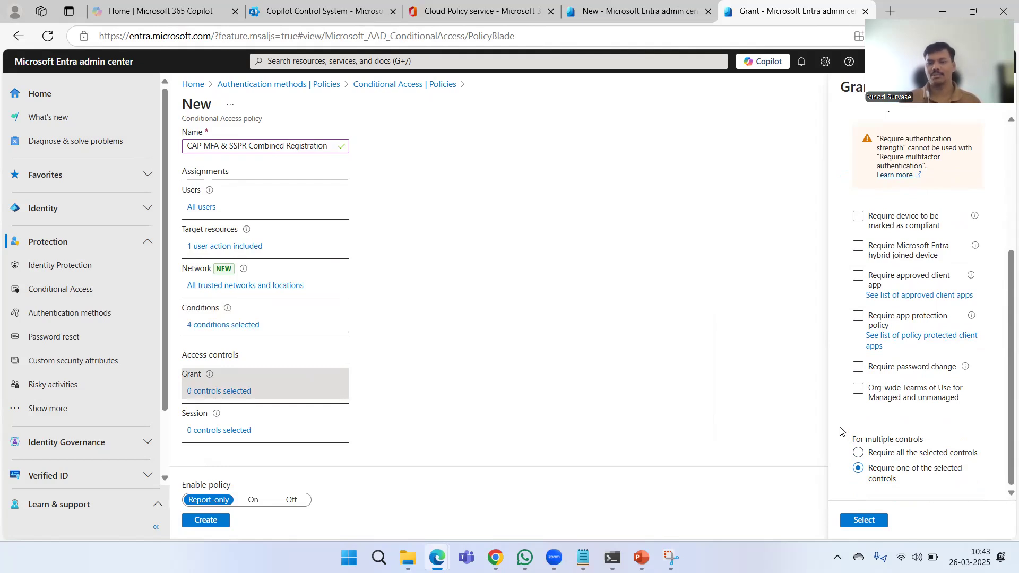
pyautogui.click(870, 518)
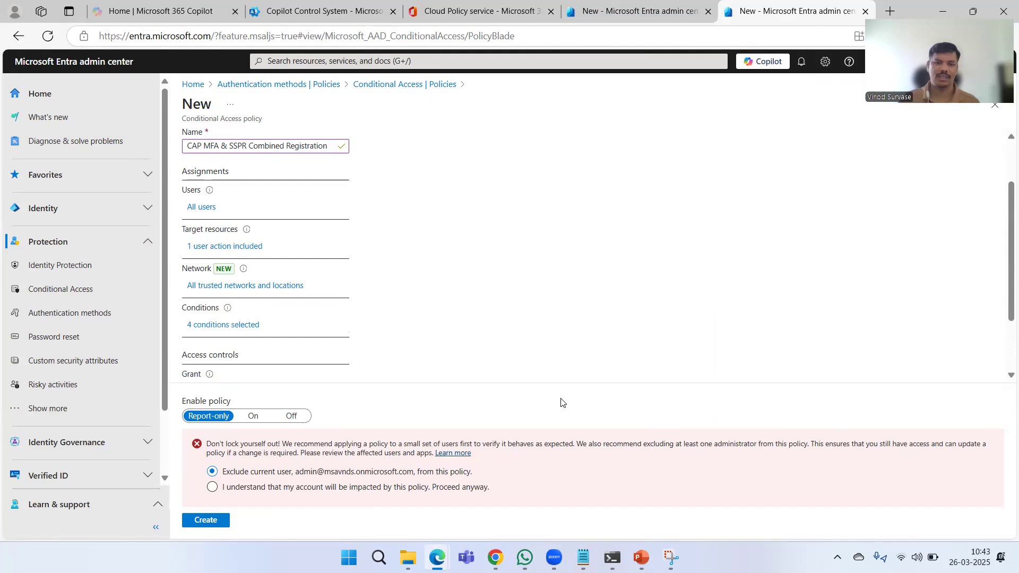
# - Open the policy's session controls, examine the available options such as sign-in frequency and persistent browser session, and close them without selecting any
pyautogui.scroll(-2, 586, 312)
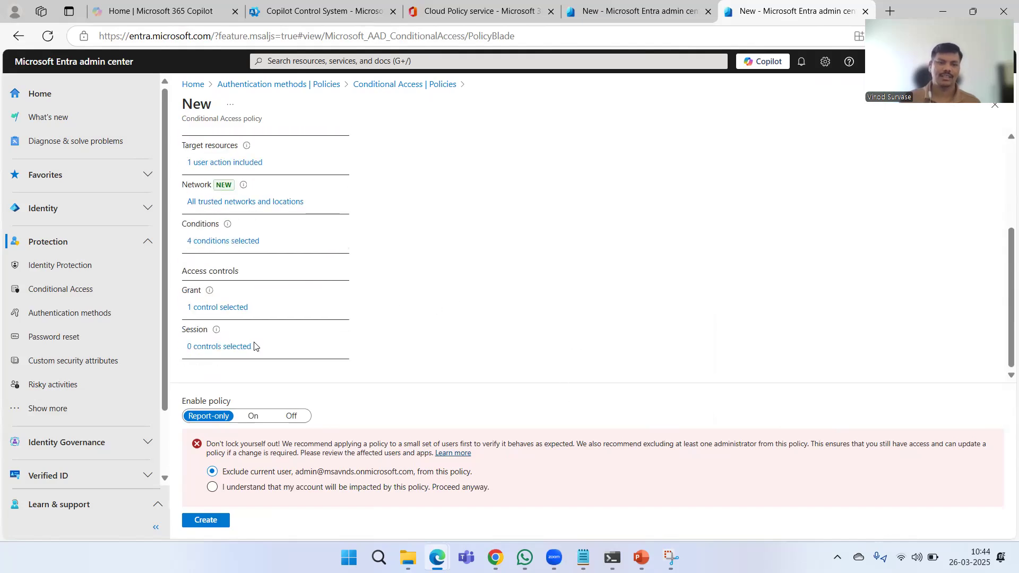
pyautogui.click(214, 347)
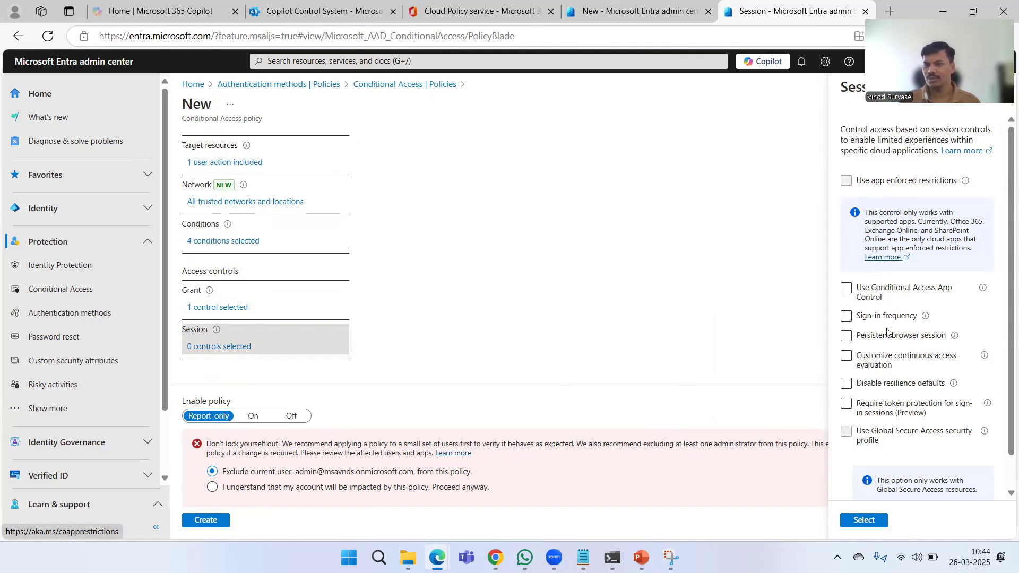
pyautogui.click(901, 341)
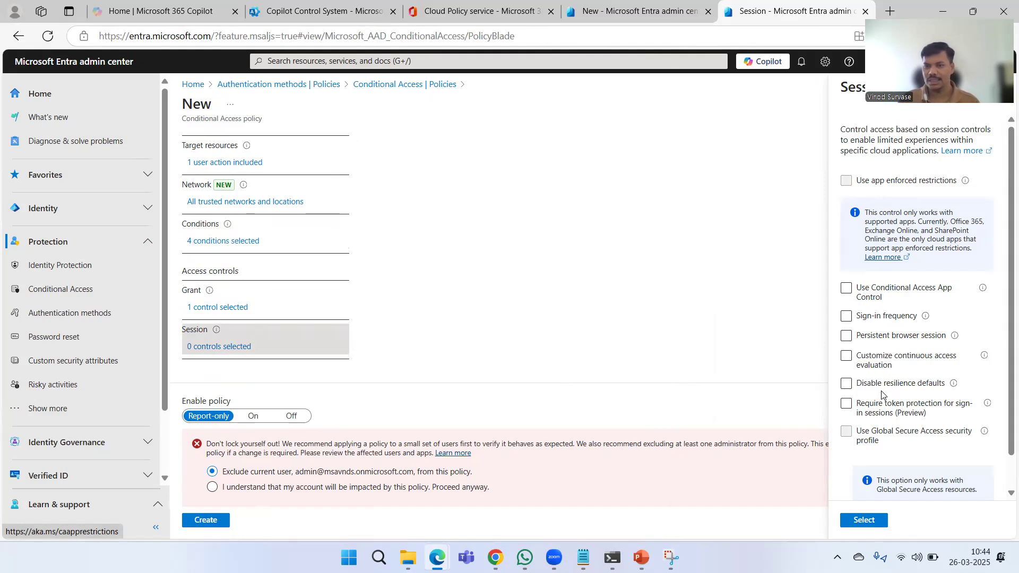
pyautogui.click(900, 383)
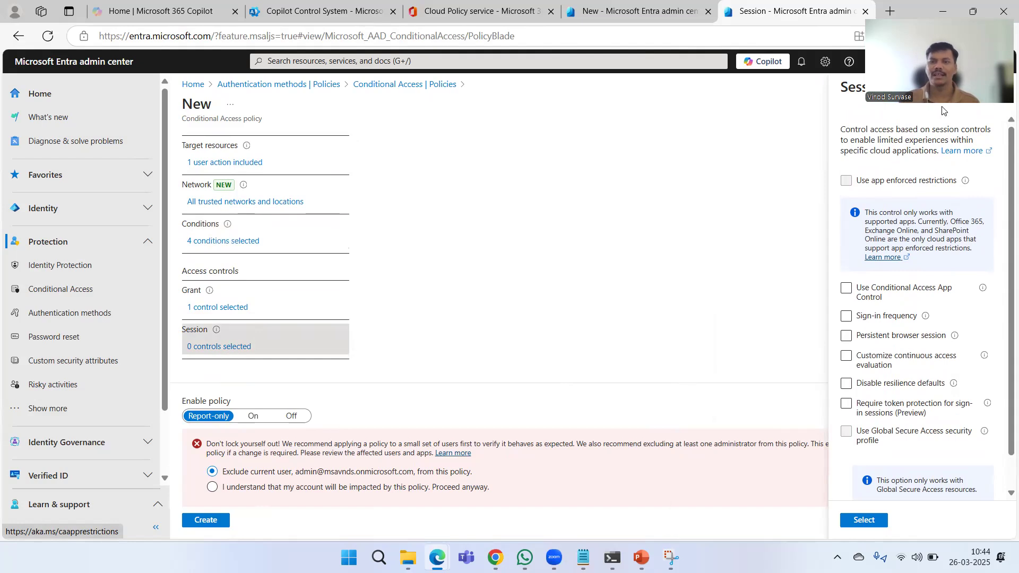
pyautogui.click(999, 91)
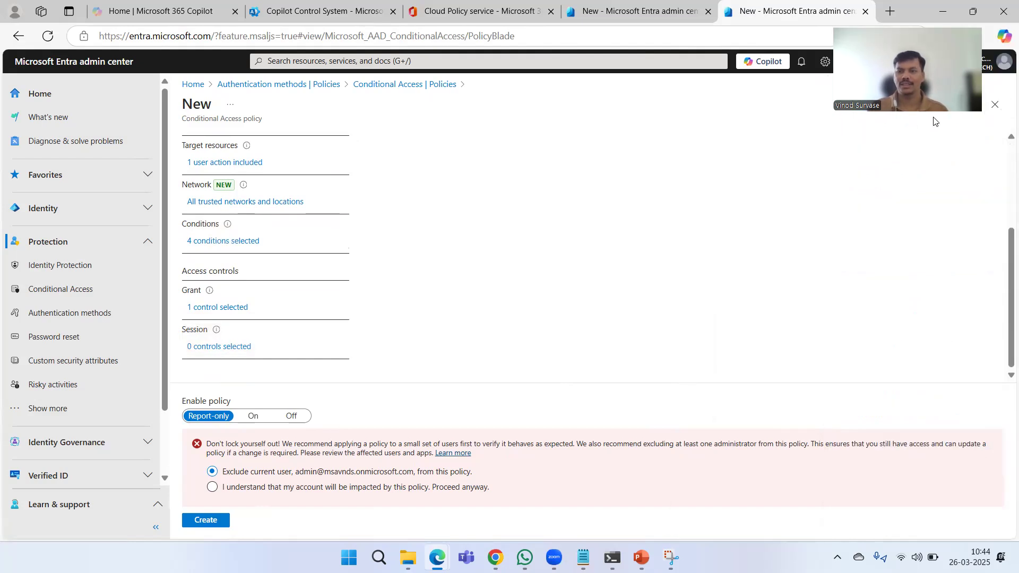
pyautogui.click(644, 250)
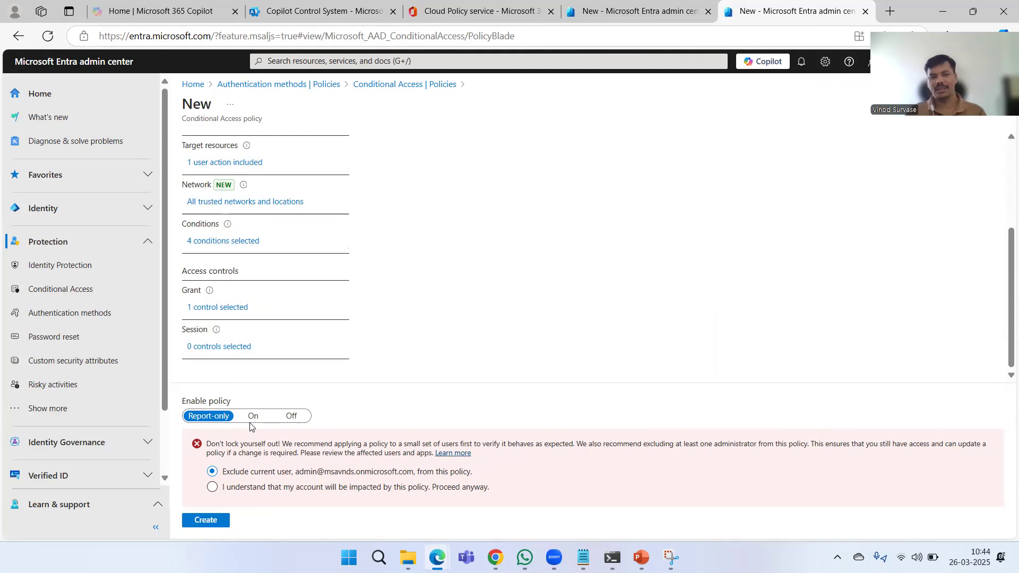
# - Review the policy's assignments and access controls, and create the policy in Report-only mode with the current user excluded
pyautogui.scroll(3, 423, 359)
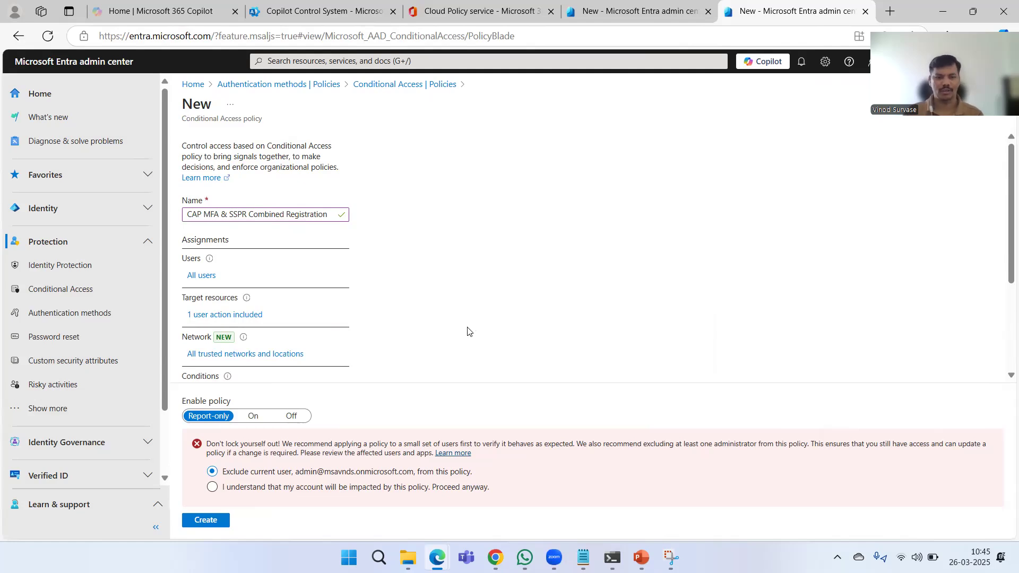
pyautogui.scroll(-4, 542, 331)
pyautogui.scroll(4, 542, 315)
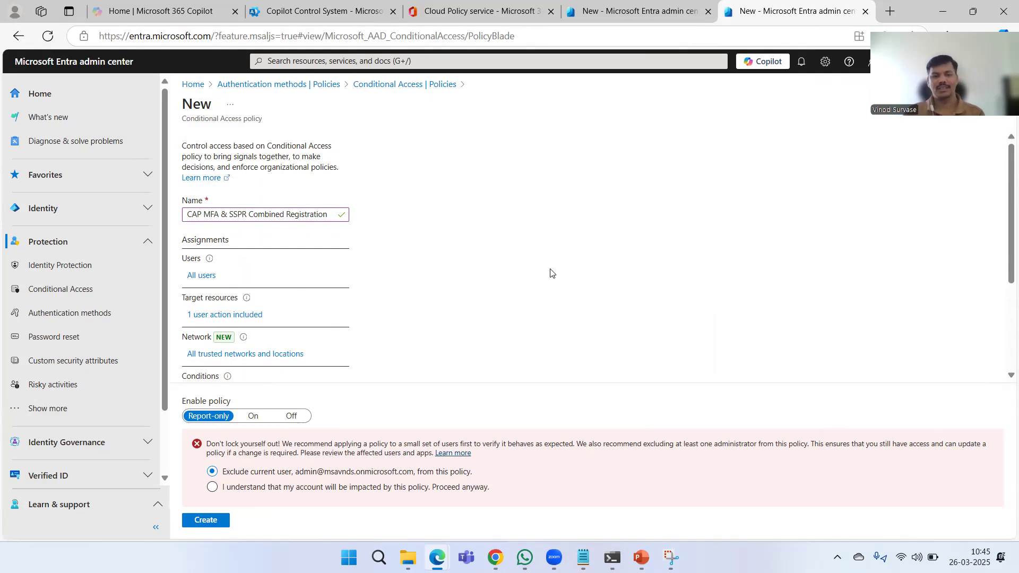
pyautogui.scroll(-3, 552, 273)
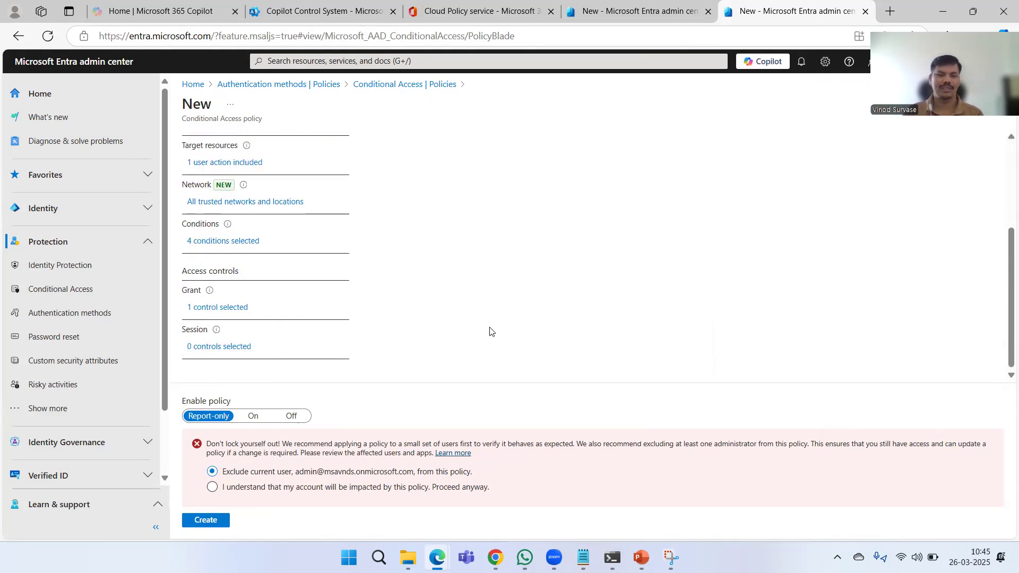
pyautogui.click(206, 520)
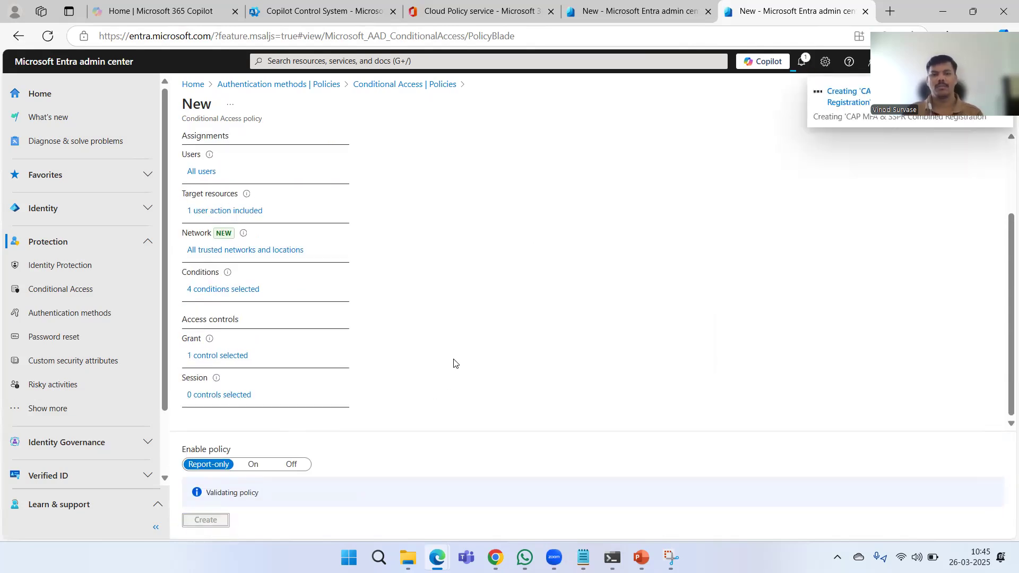
pyautogui.scroll(3, 528, 325)
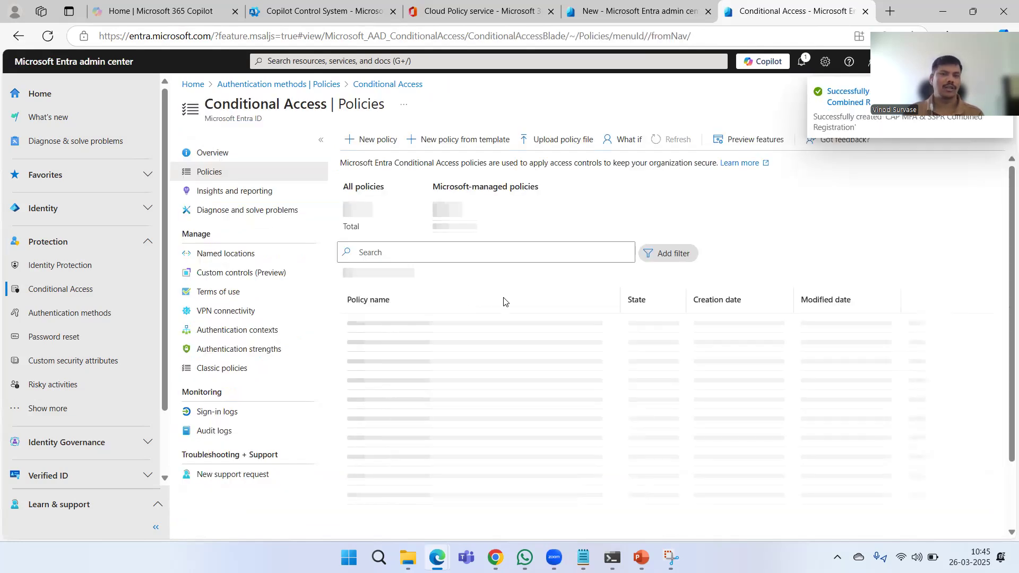
# - Open the What if policy test, examine its identity, target resource and sign-in condition settings, and return to the Conditional Access policies list
pyautogui.click(615, 140)
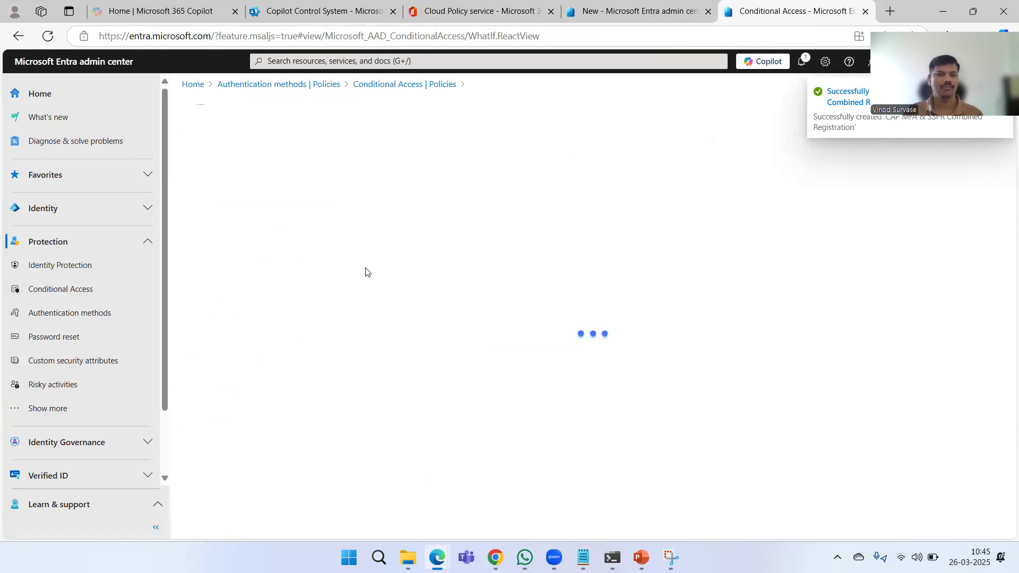
pyautogui.scroll(-5, 461, 335)
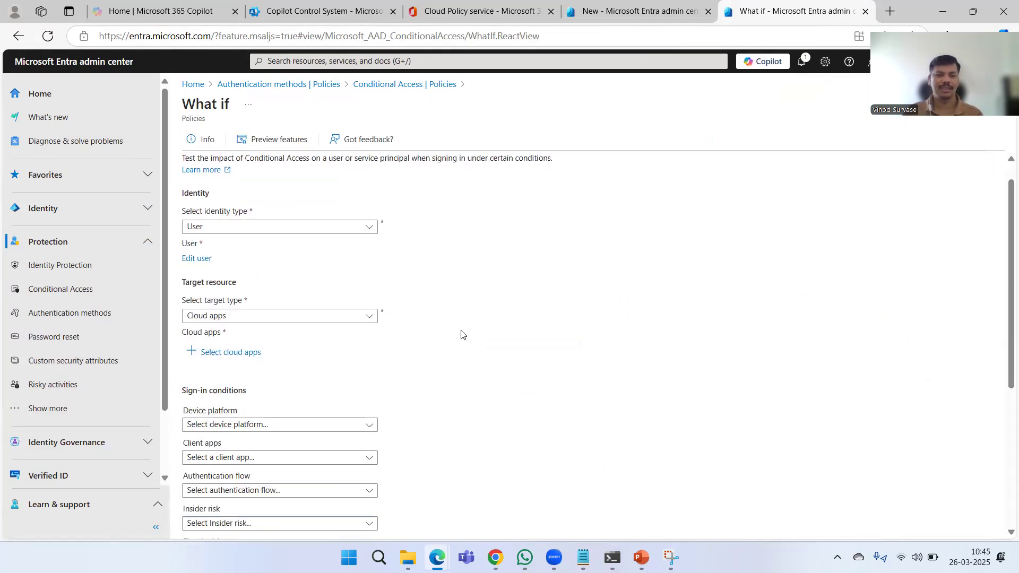
pyautogui.scroll(5, 456, 322)
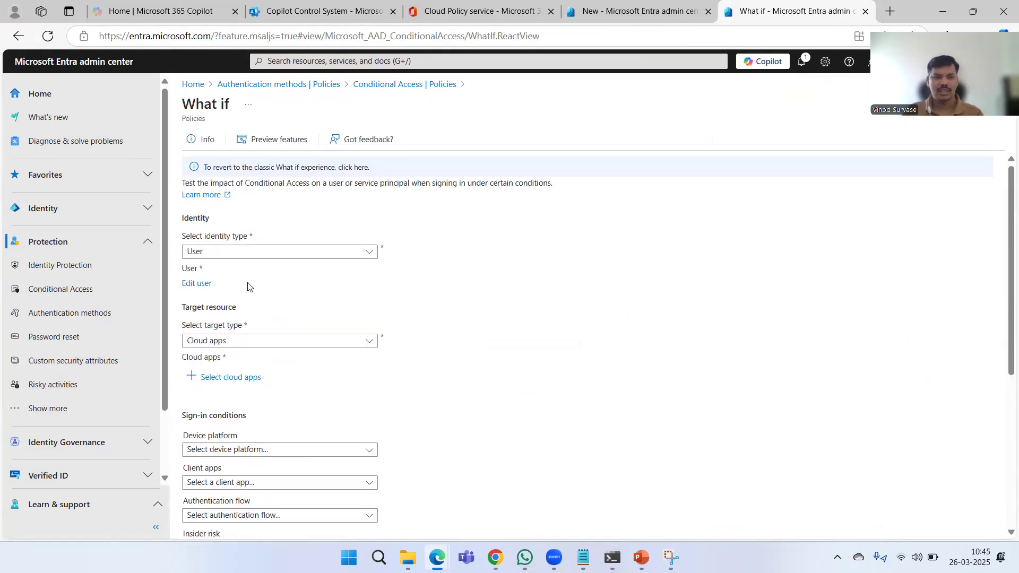
pyautogui.click(196, 284)
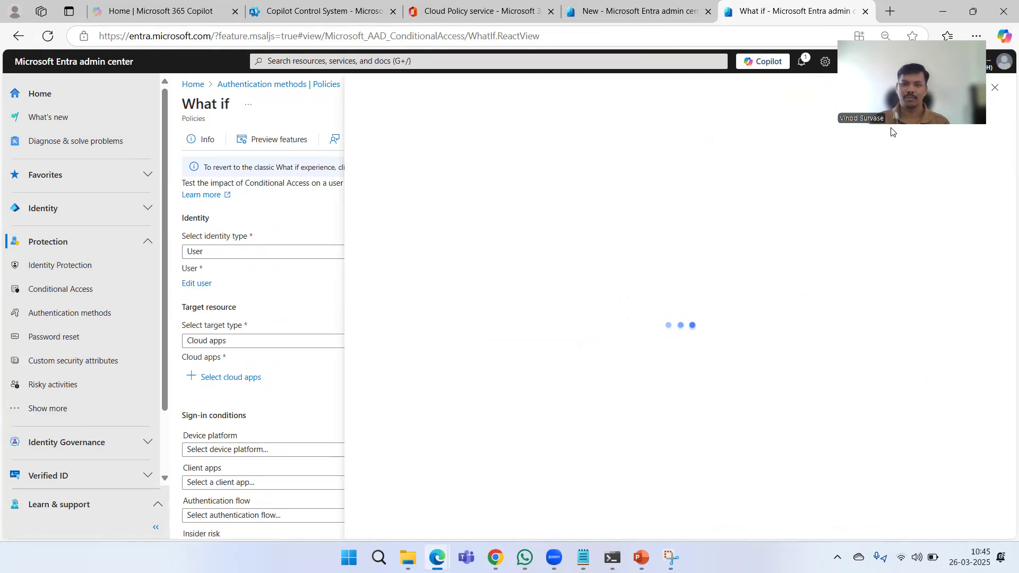
pyautogui.click(994, 87)
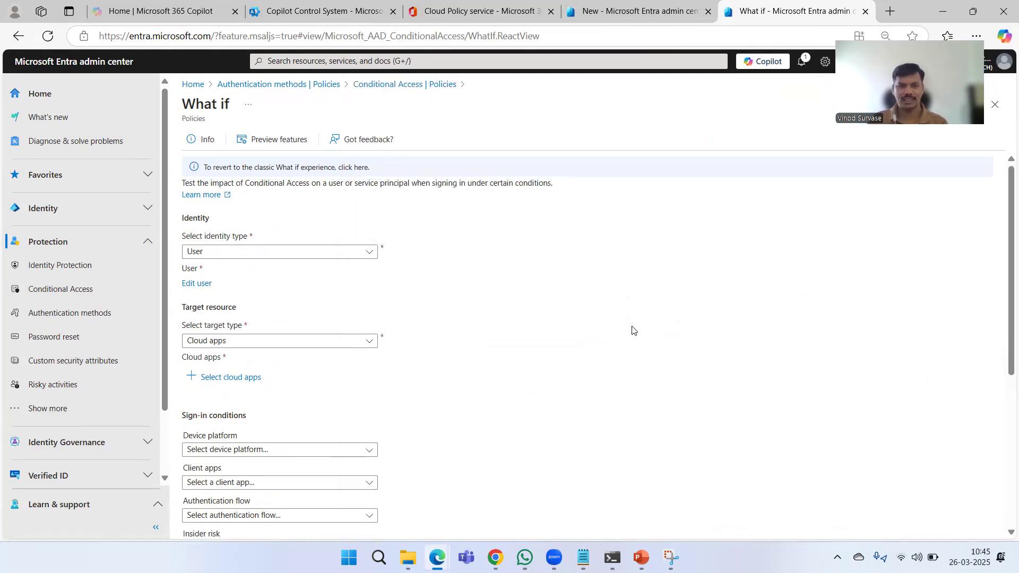
pyautogui.click(416, 87)
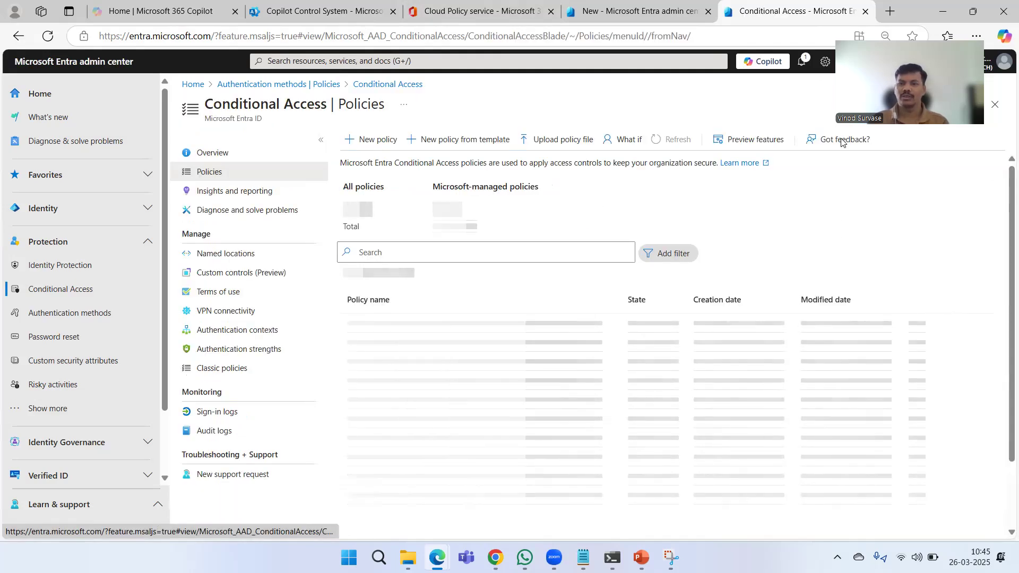
pyautogui.moveTo(841, 139); pyautogui.dragTo(874, 182)
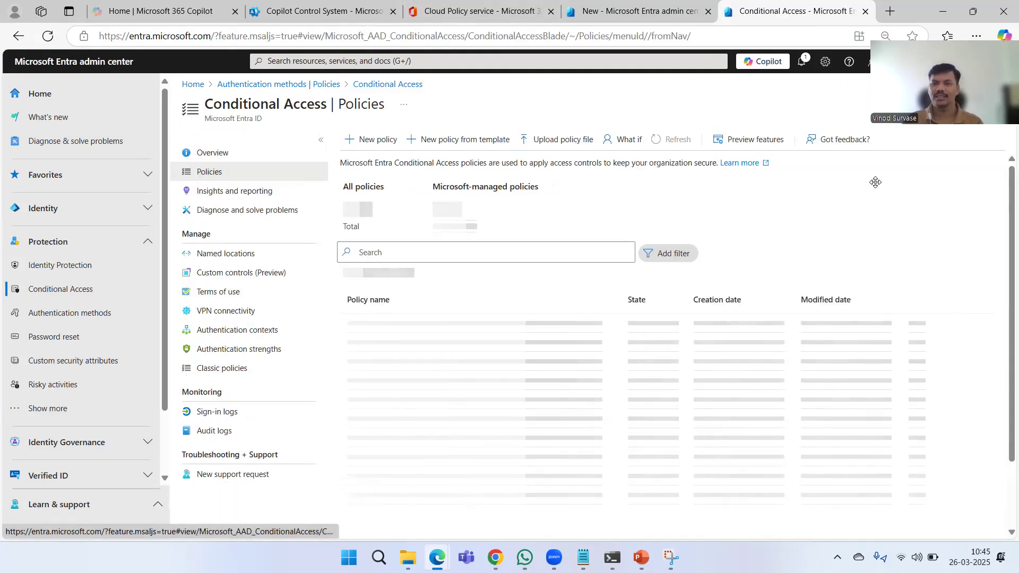